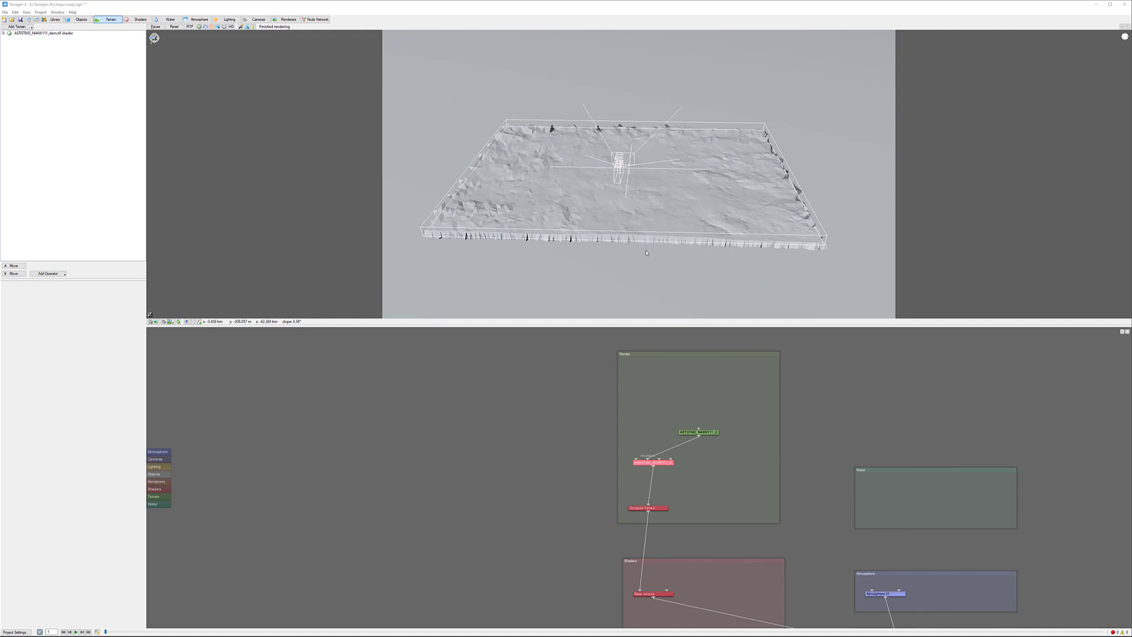
Step: Orbit the preview camera to look along the edge of the N44W111 DEM terrain tile
alt+drag(513, 223, 655, 216)
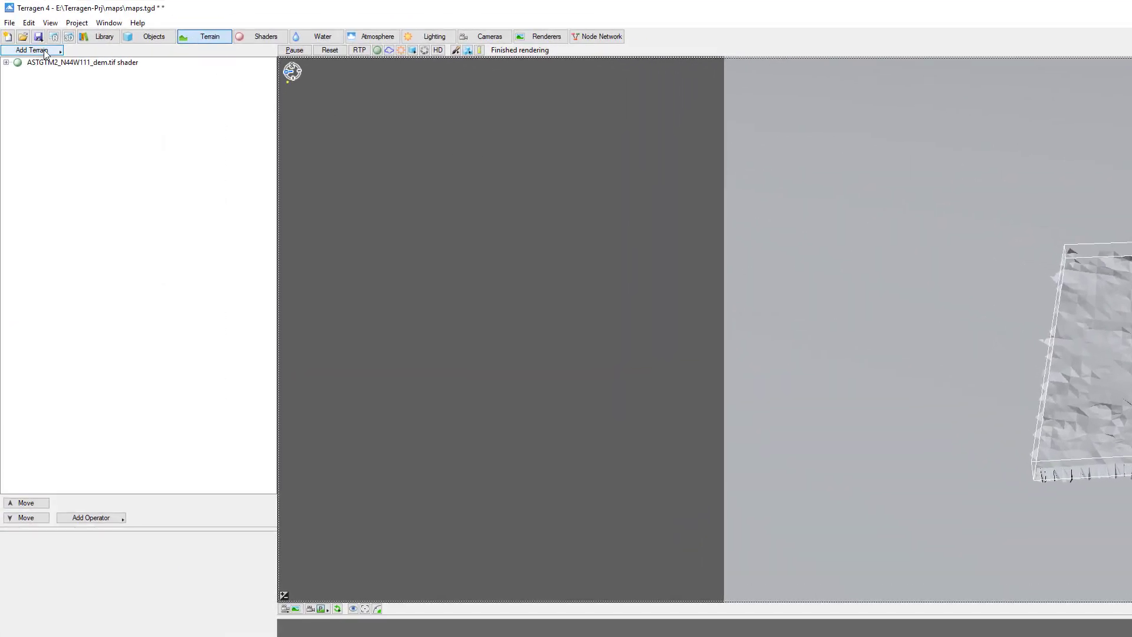
Step: Add a Heightfield (load DEM) terrain from ASTGTM2_N45W111_dem.tif in the maps folder
click(45, 52)
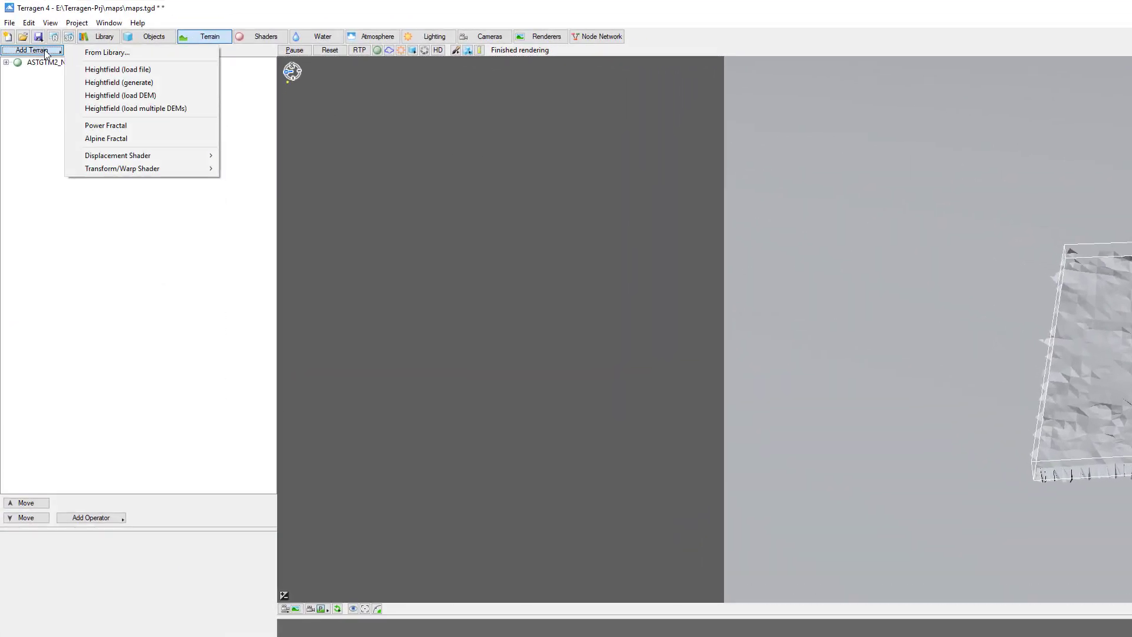
key(Escape)
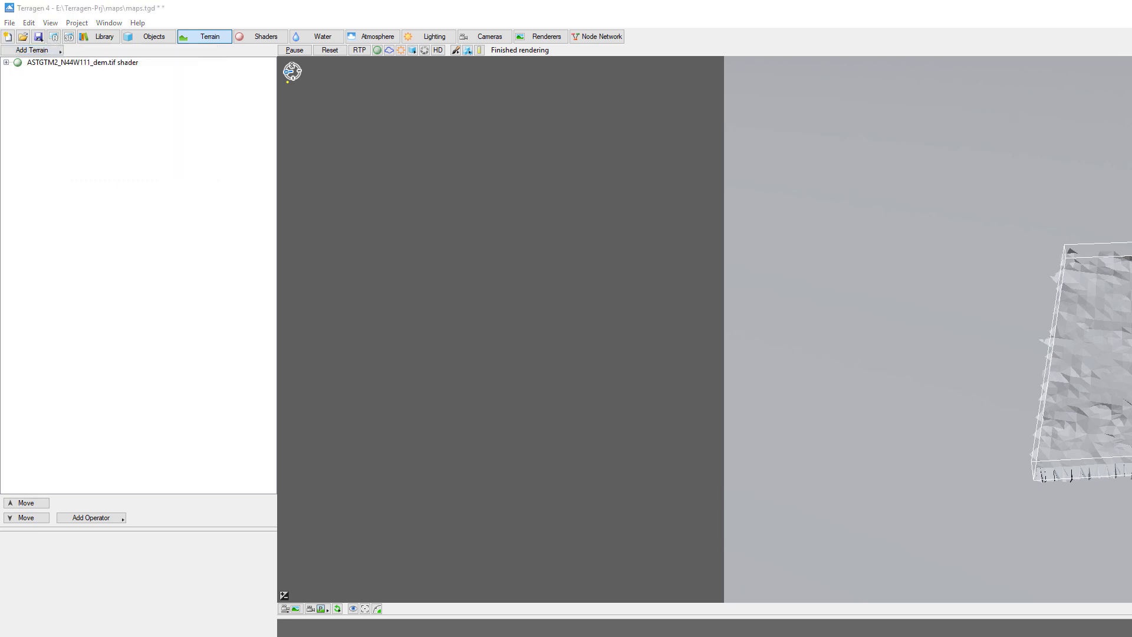
click(52, 51)
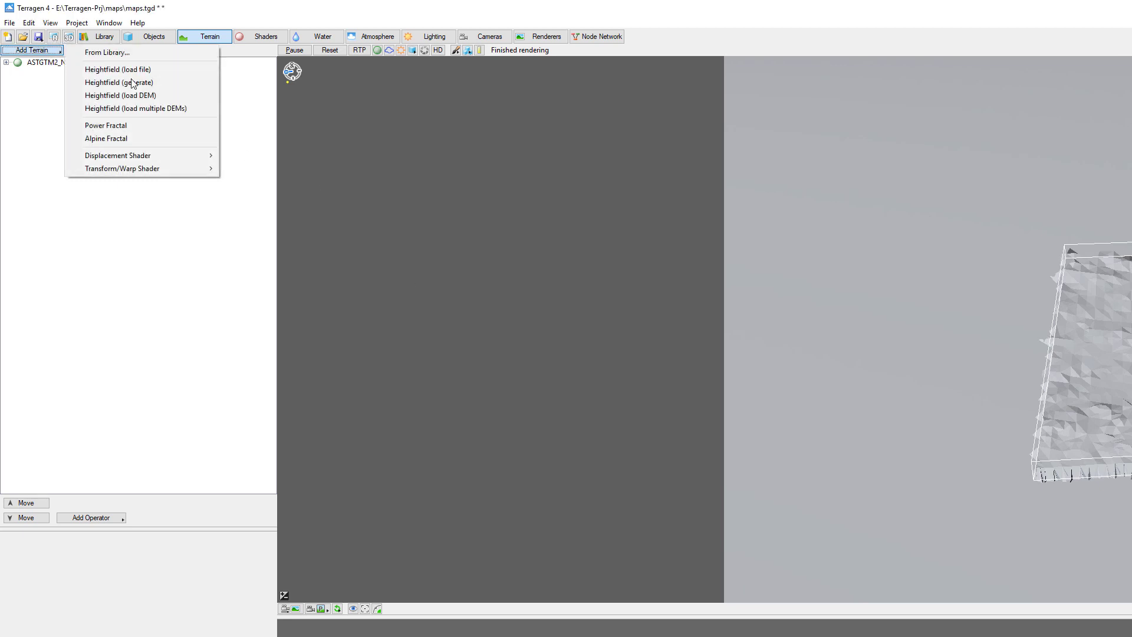
click(142, 103)
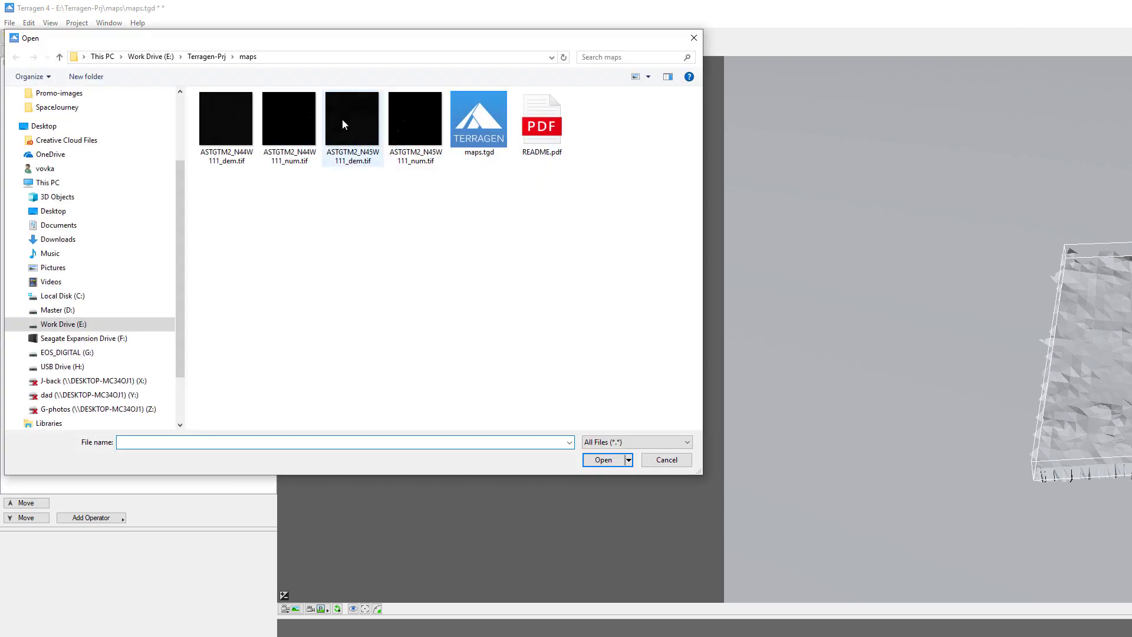
click(342, 124)
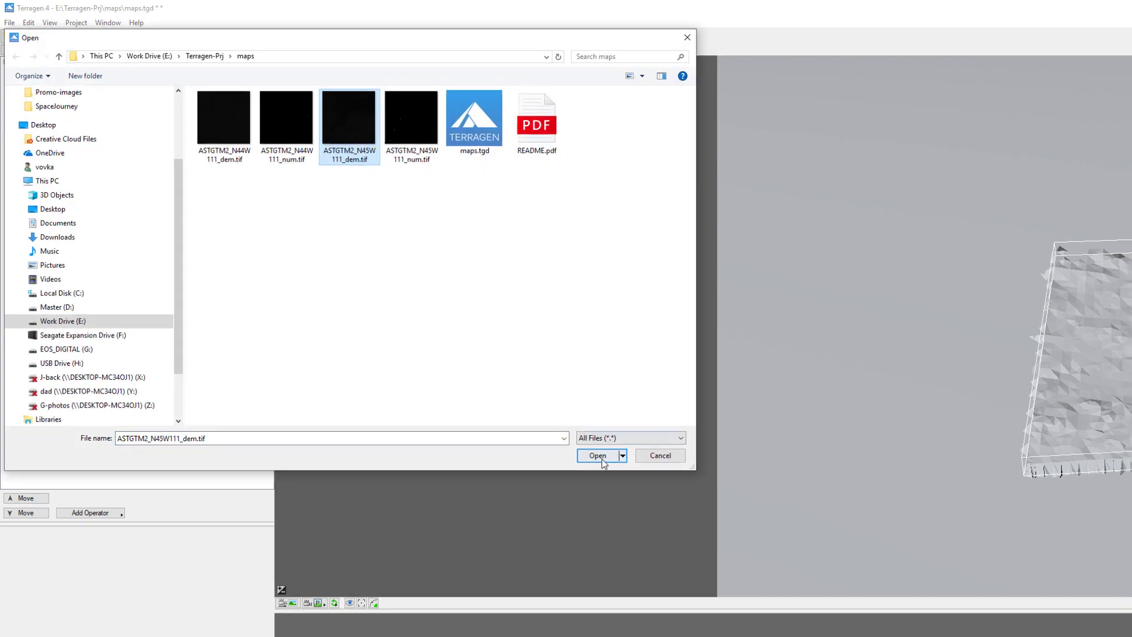
click(598, 456)
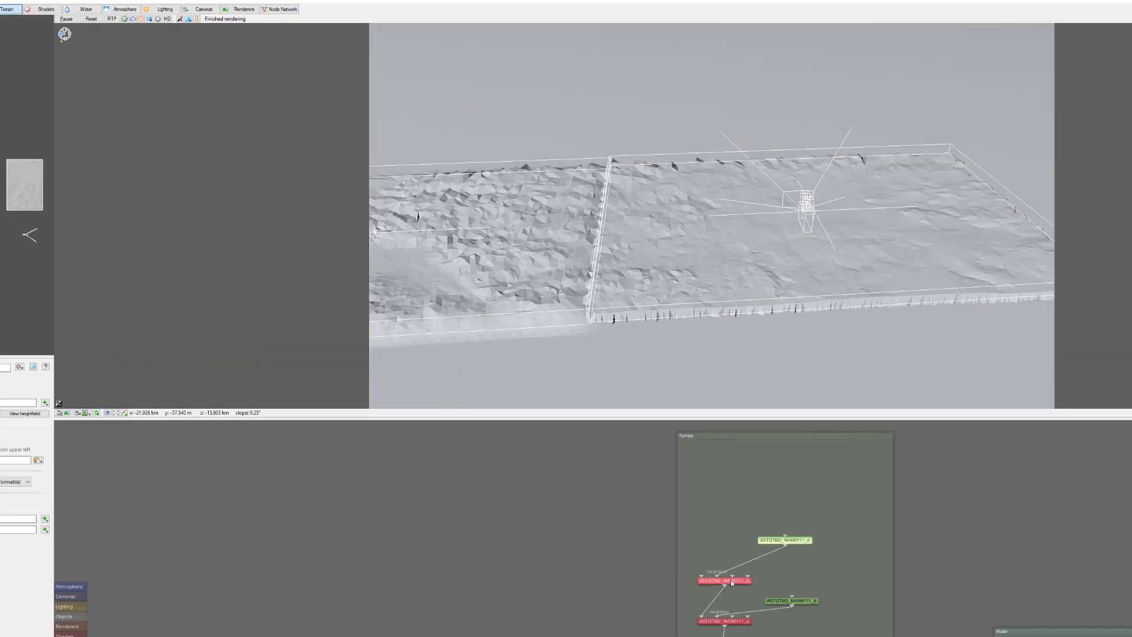
Step: Raise the N45W111 shader's border blending to about 0.1, then move the preview close to the tile seam
double_click(651, 446)
drag(508, 293, 518, 292)
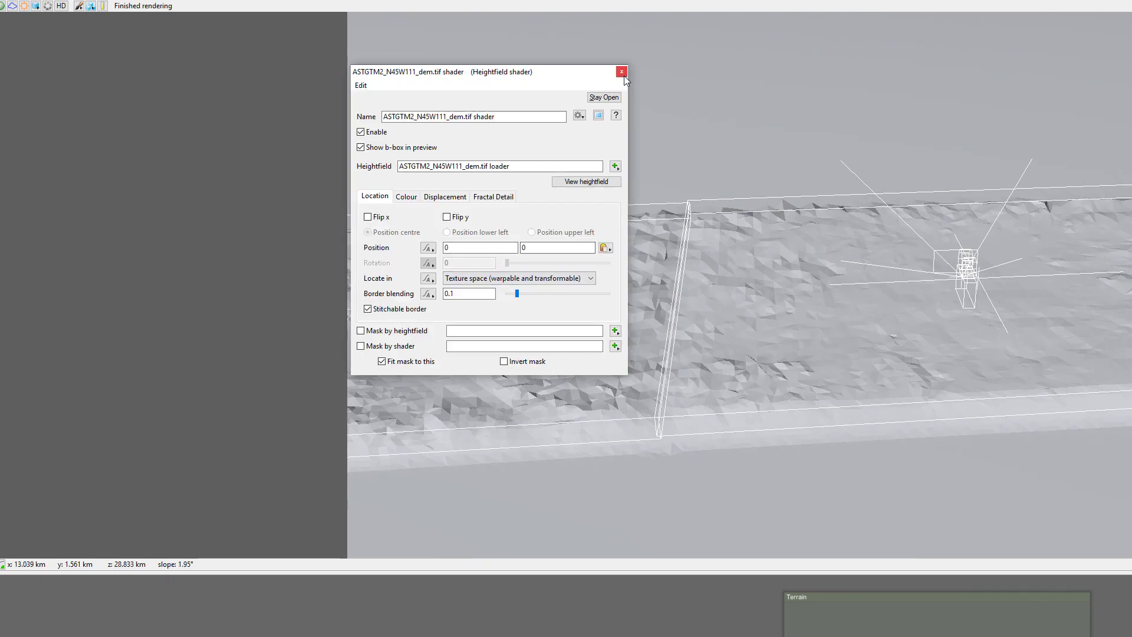
click(621, 71)
alt+middle_drag(540, 224, 604, 229)
alt+right_drag(611, 230, 768, 246)
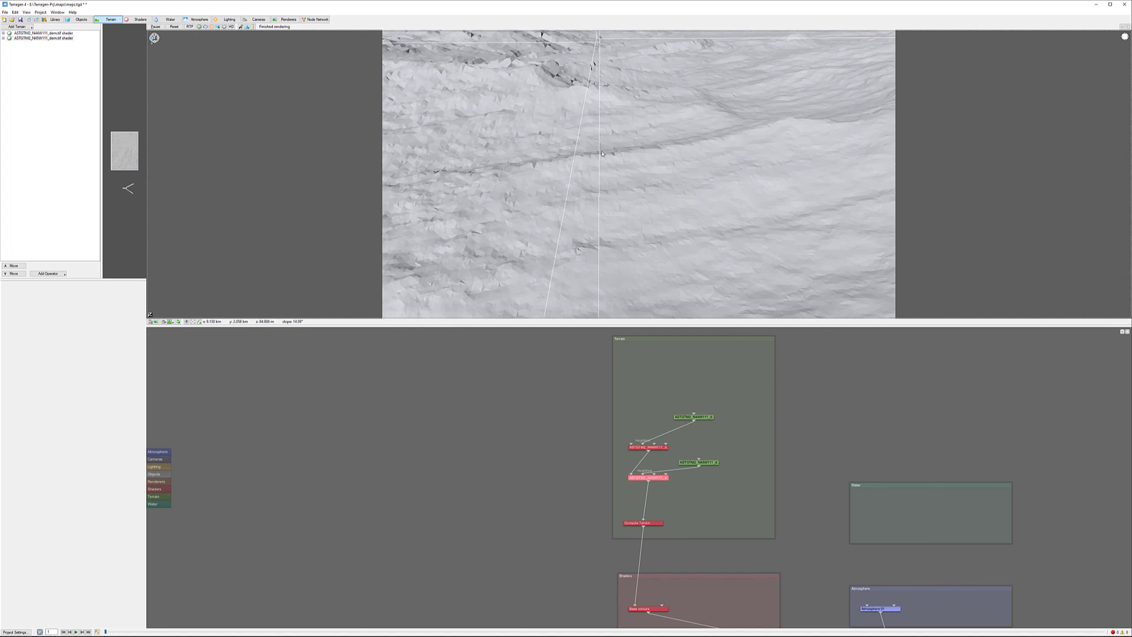
Step: Set border blending to 0 on both the N44W111 and N45W111 heightfield shaders
double_click(645, 443)
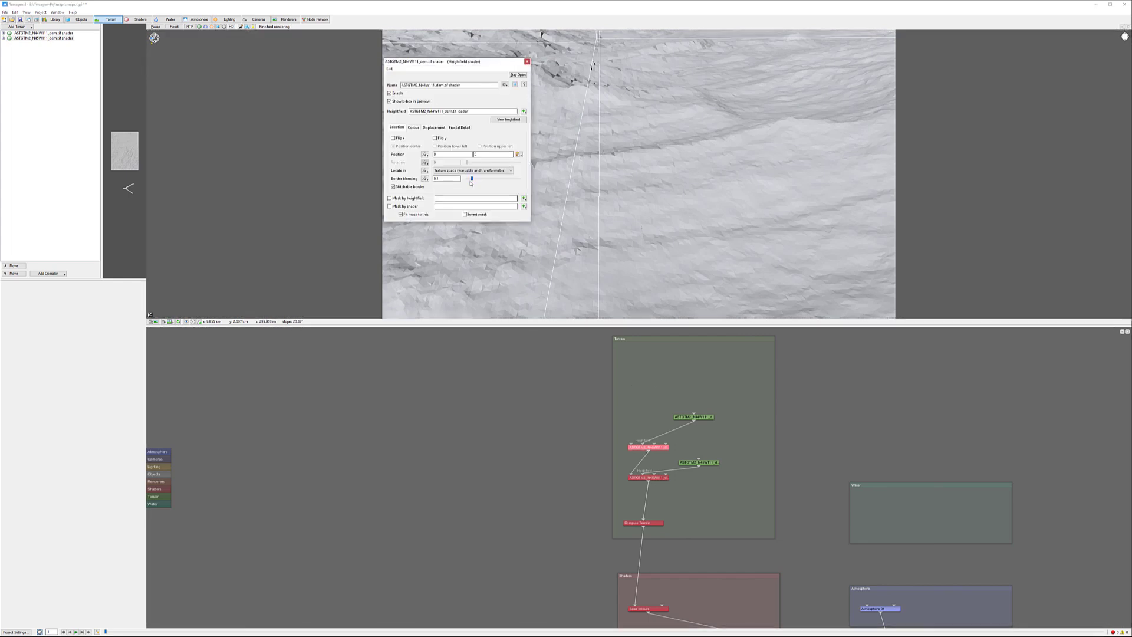
drag(471, 180, 466, 179)
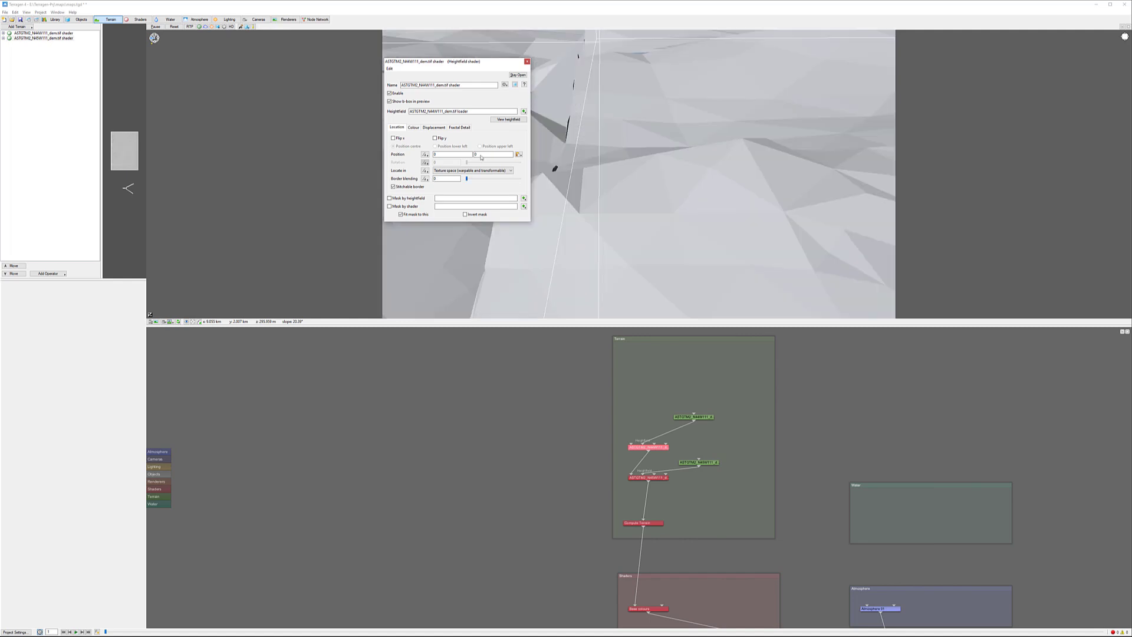
click(527, 62)
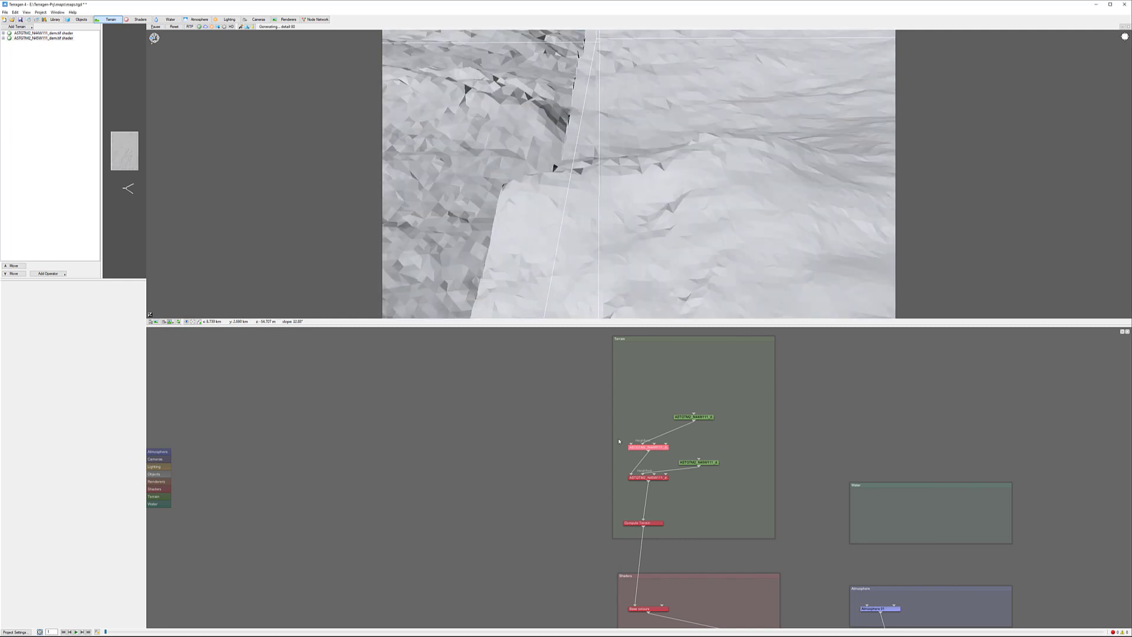
double_click(655, 478)
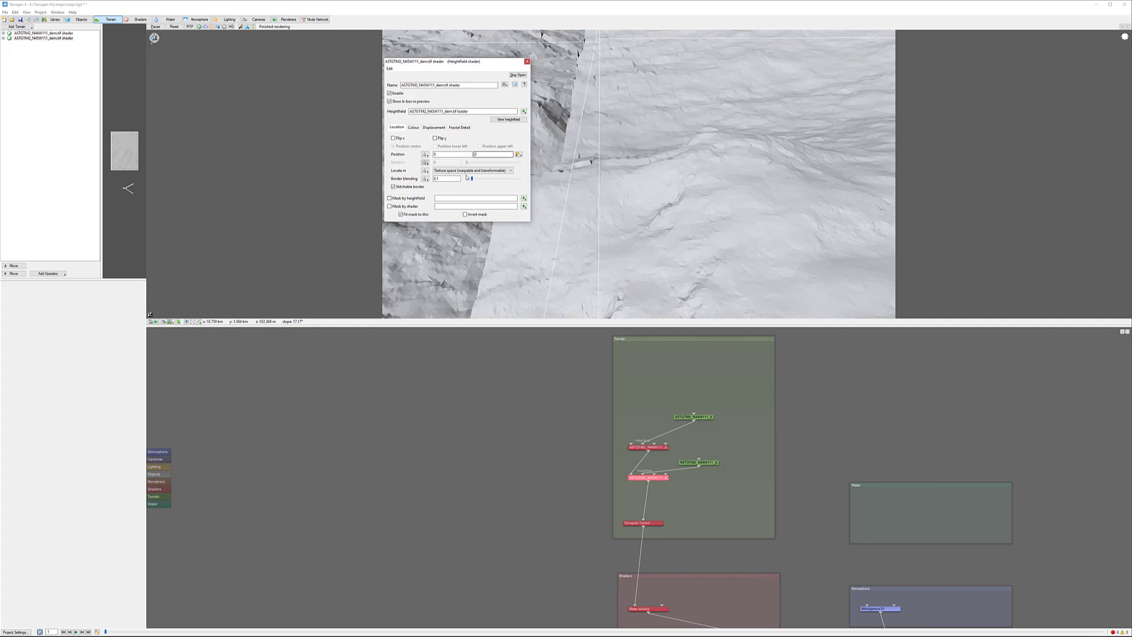
drag(473, 178, 464, 178)
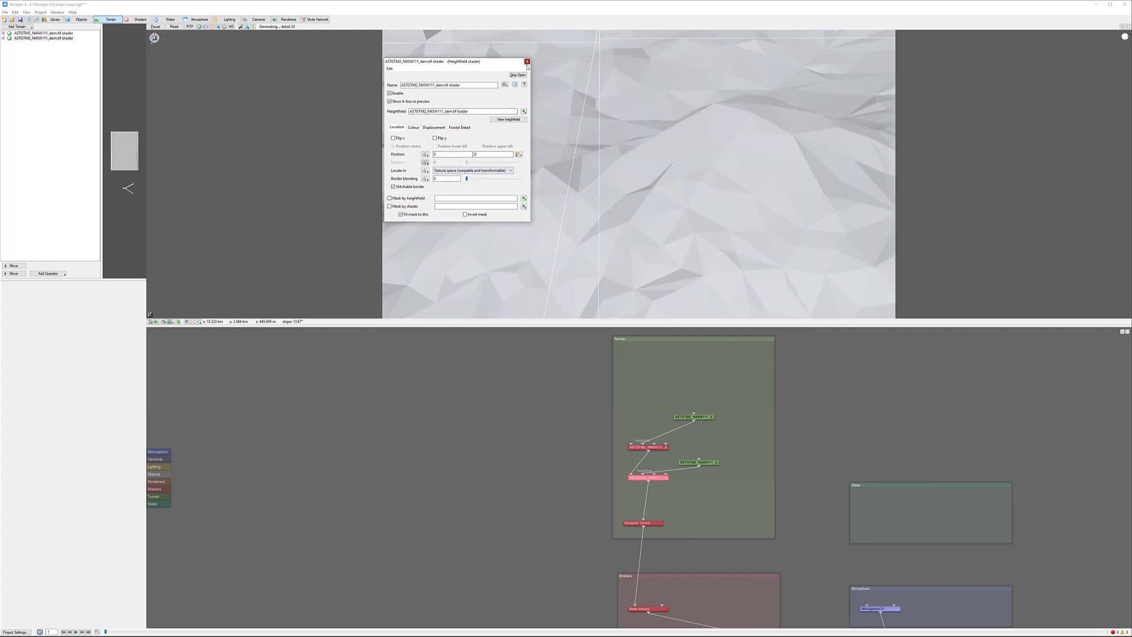
click(527, 62)
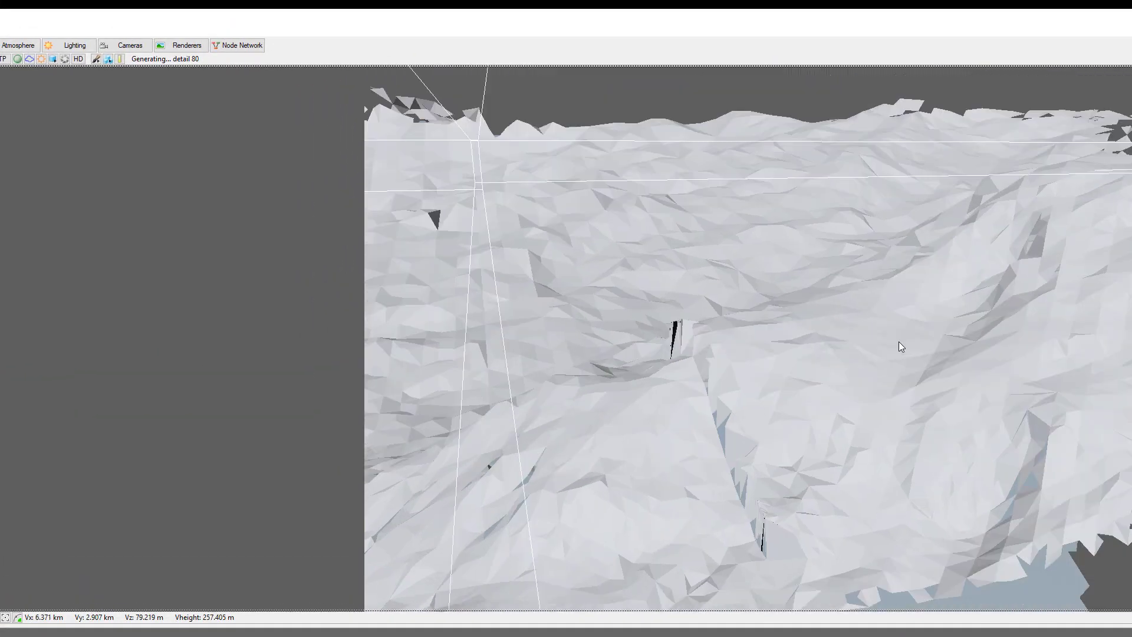
Step: Orbit the preview low around the seam to view the sheer vertical step between tiles
alt+drag(899, 341, 996, 231)
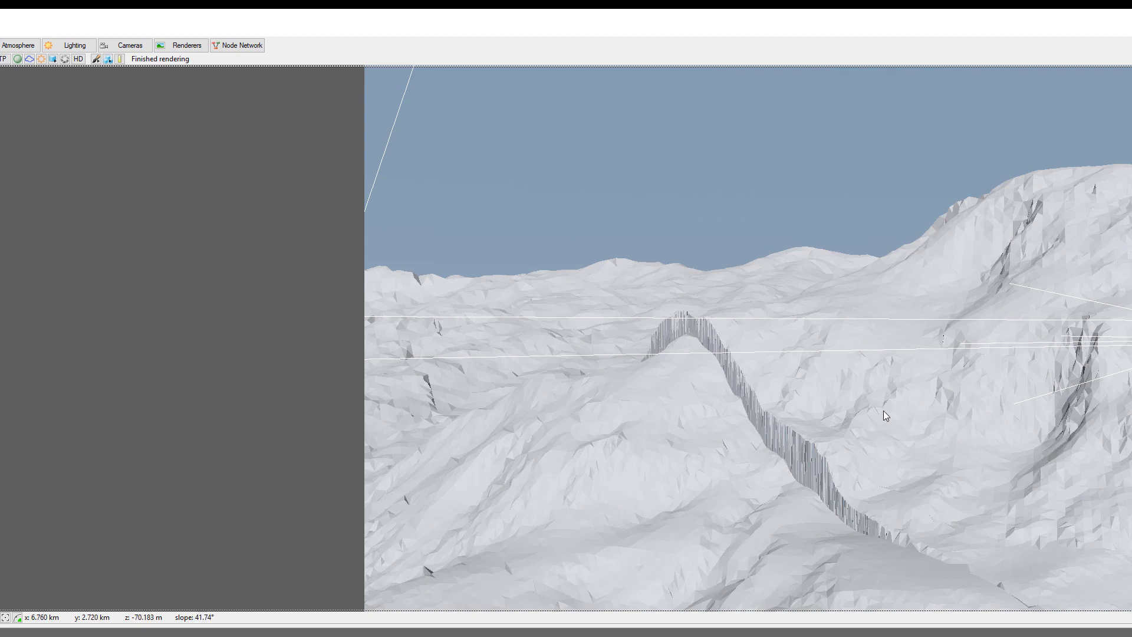
alt+drag(882, 415, 749, 378)
alt+middle_drag(736, 425, 855, 344)
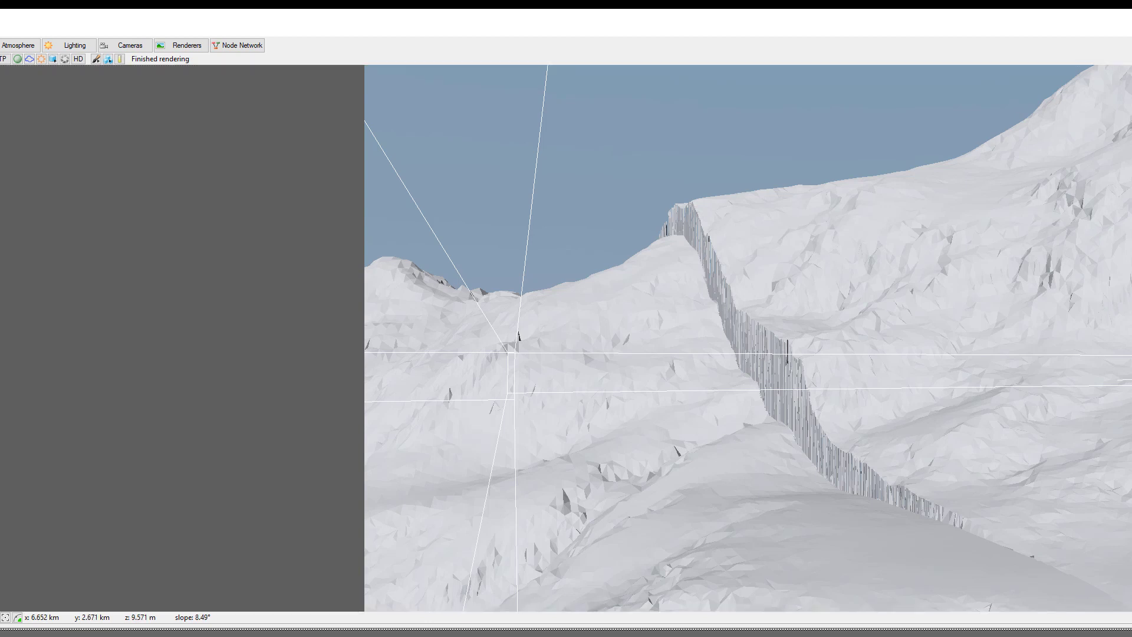
Step: Open the N44W111 shader, move its window aside, and try border blending values .1 and .03
double_click(574, 471)
click(477, 346)
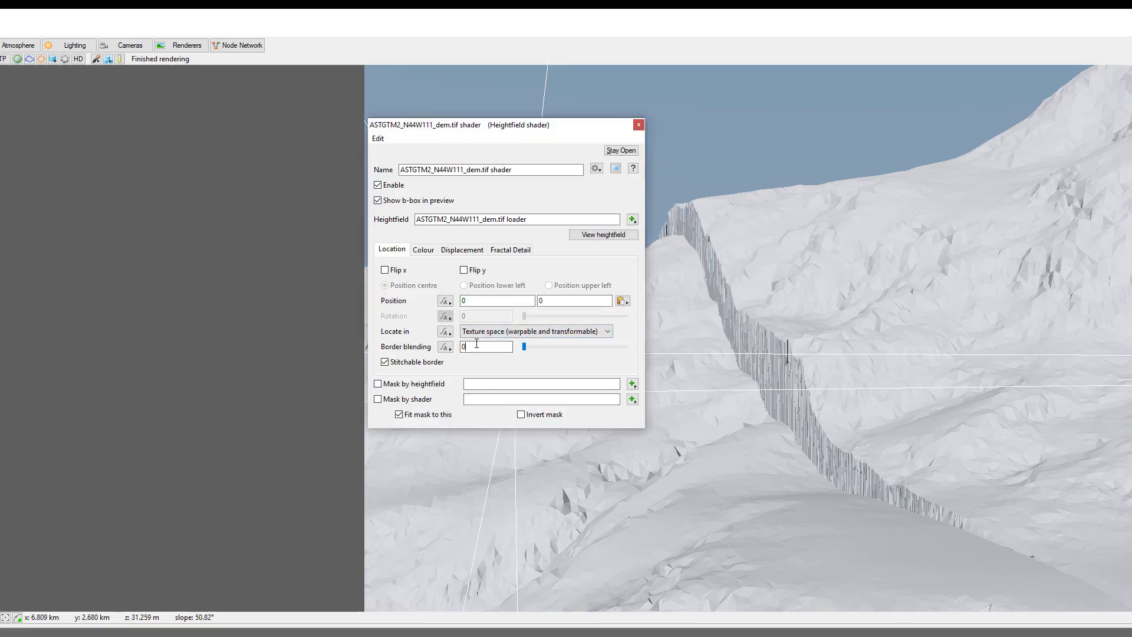
text(.1)
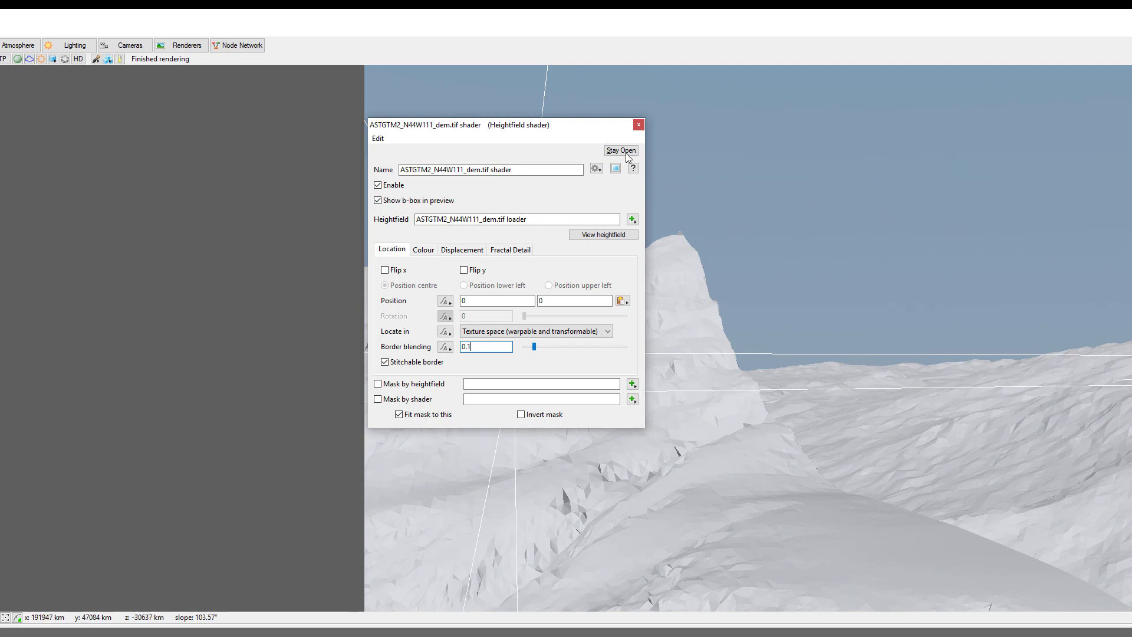
drag(588, 125, 215, 152)
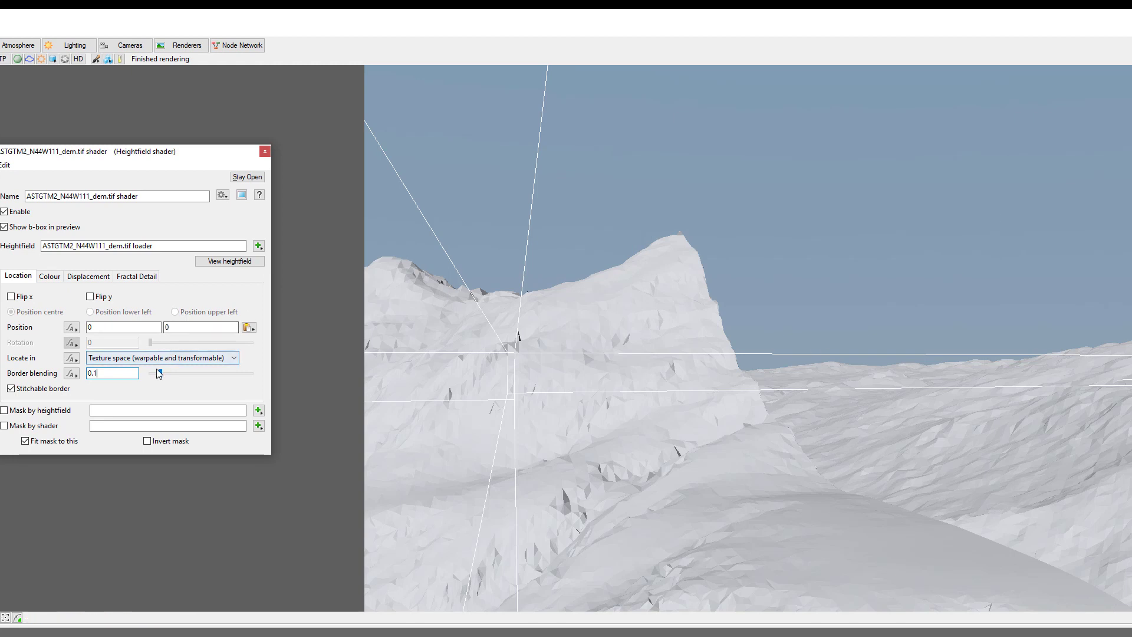
drag(159, 373, 125, 374)
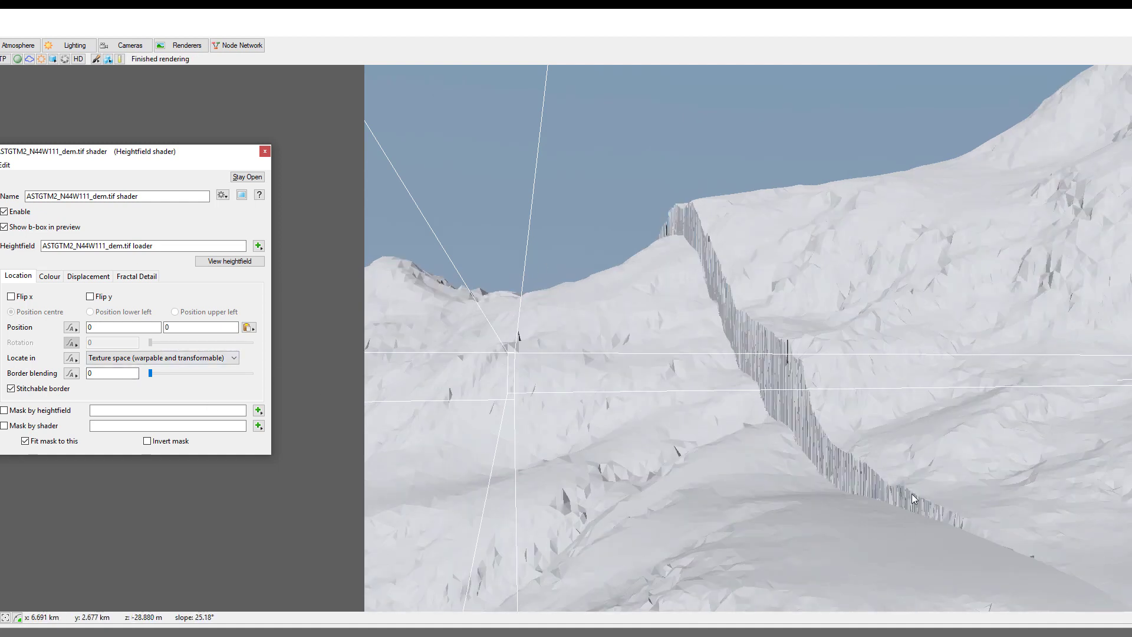
double_click(100, 373)
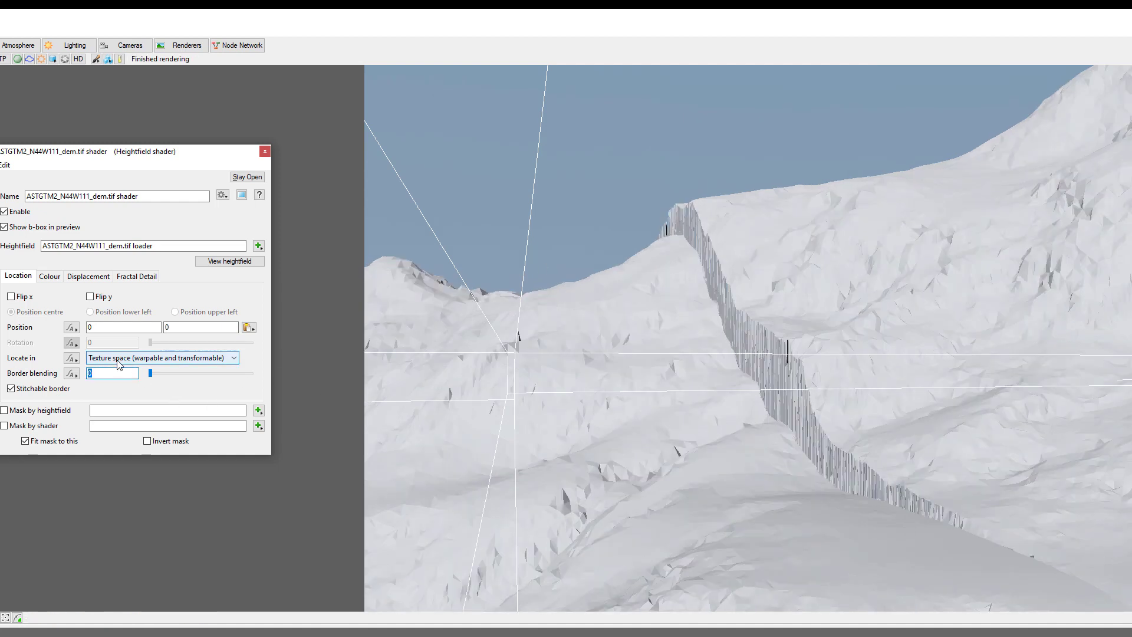
text(.)
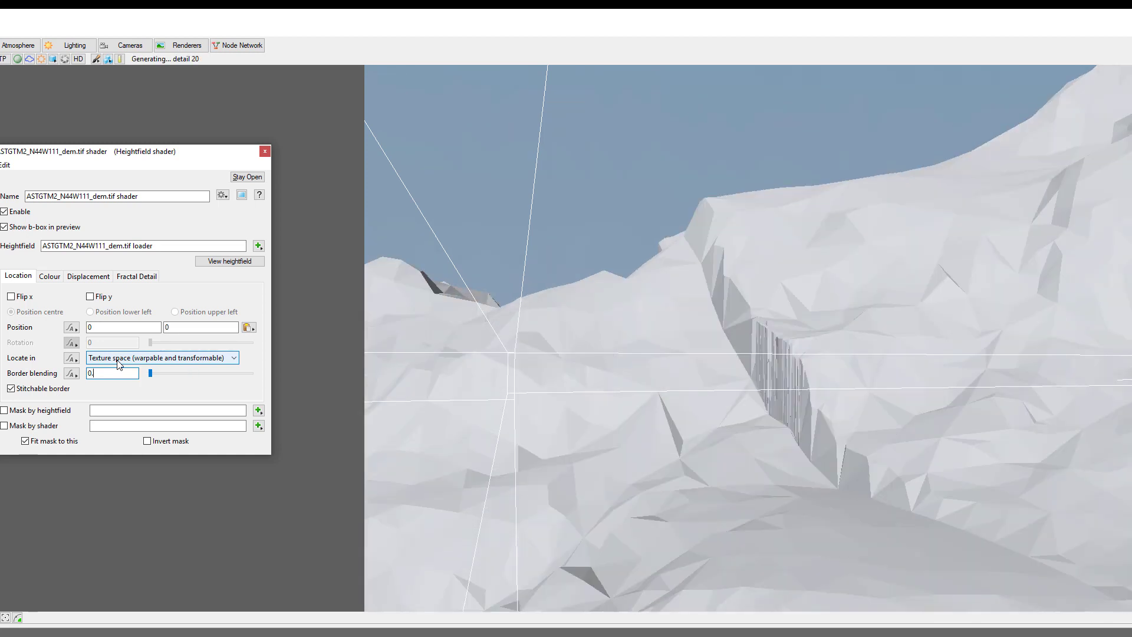
text(03)
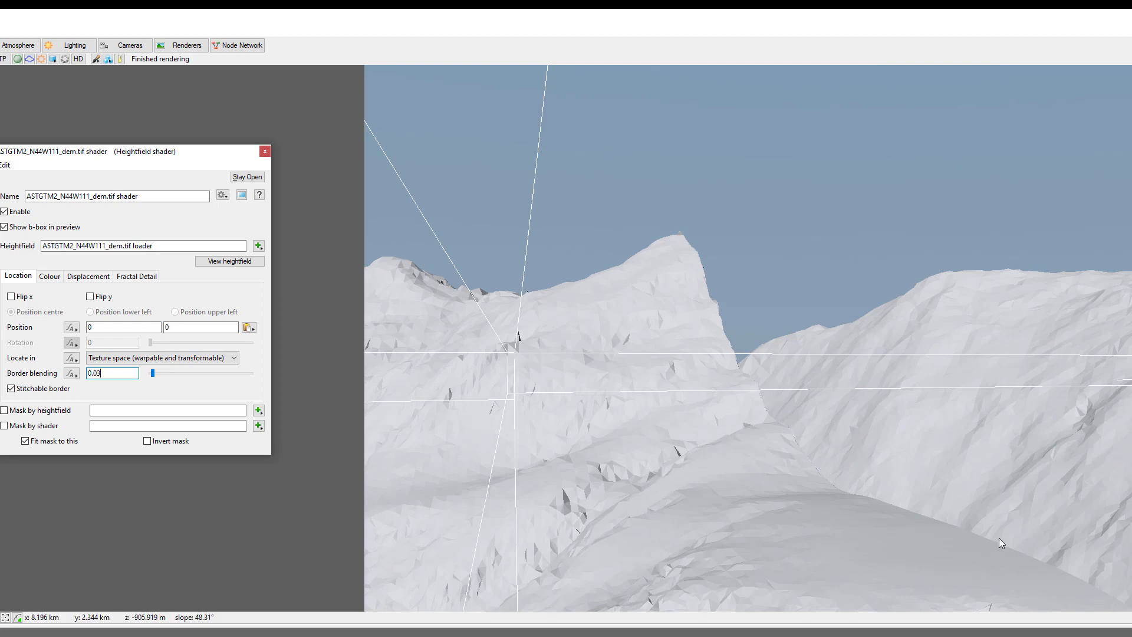
Step: After inspecting the seam, set N44W111 border blending to 0.1 and close its settings
drag(1062, 440, 848, 484)
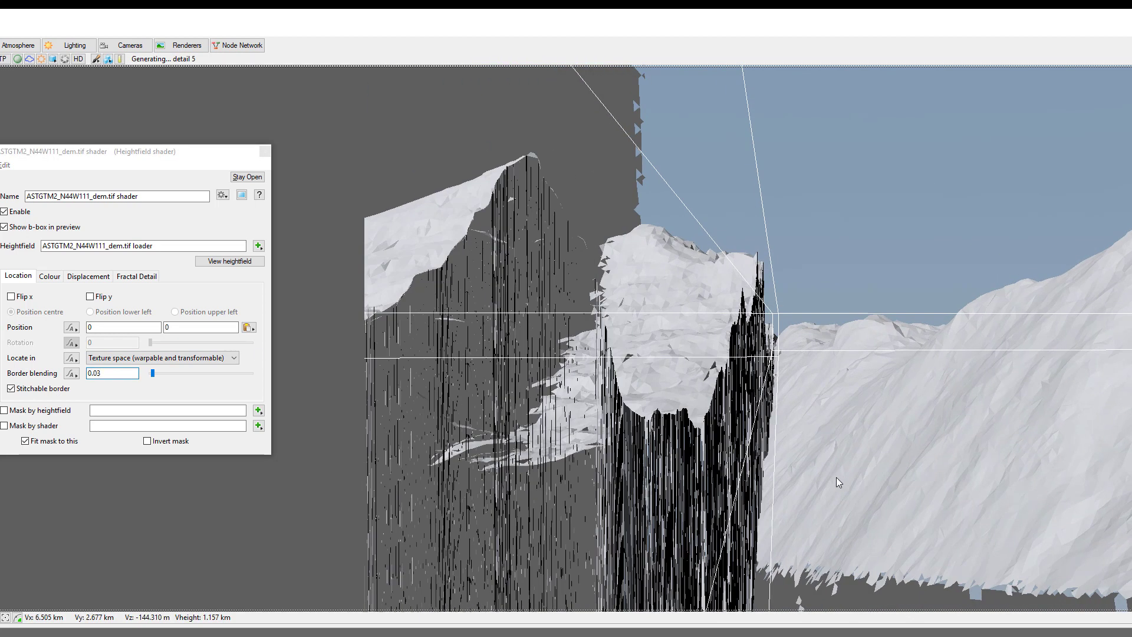
drag(681, 390, 876, 452)
drag(975, 401, 629, 207)
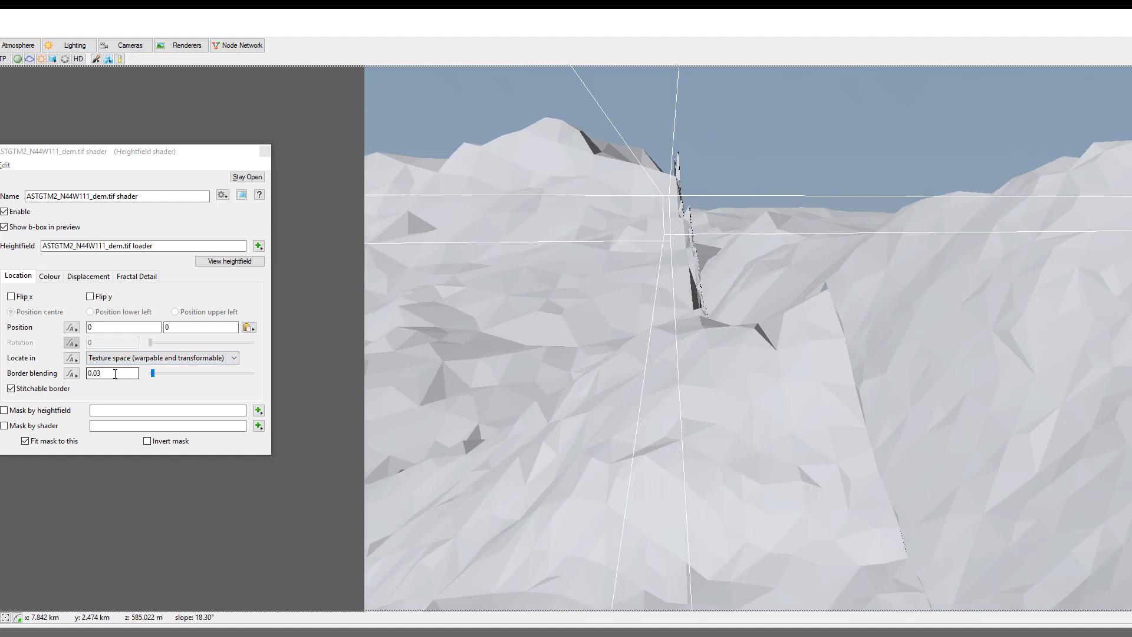
double_click(115, 372)
text(1)
key(Return)
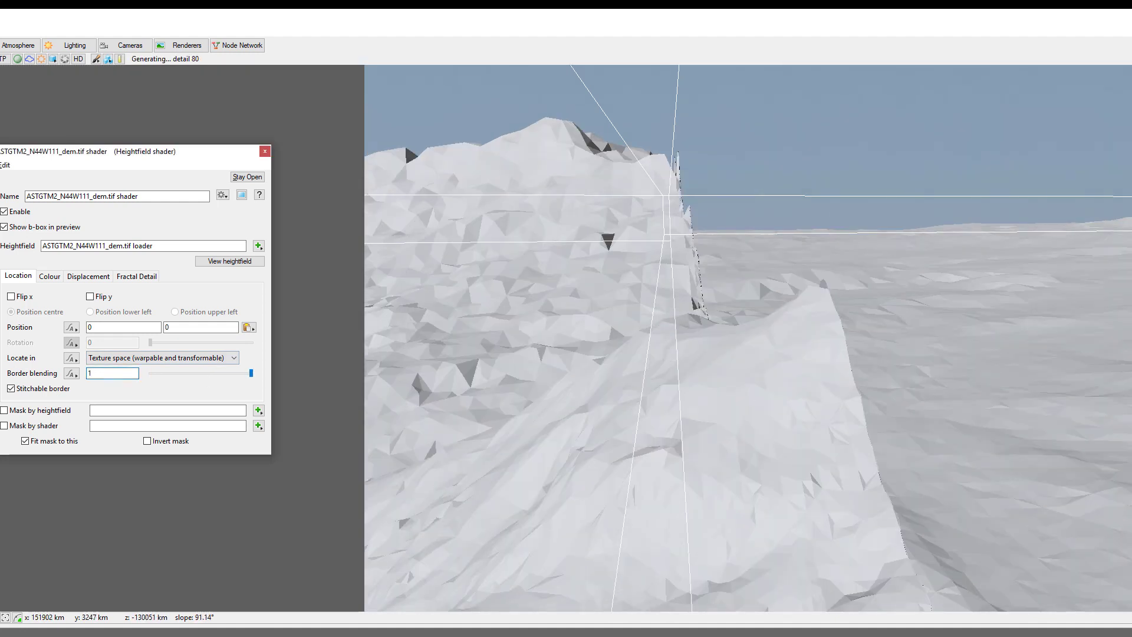
drag(112, 372, 31, 377)
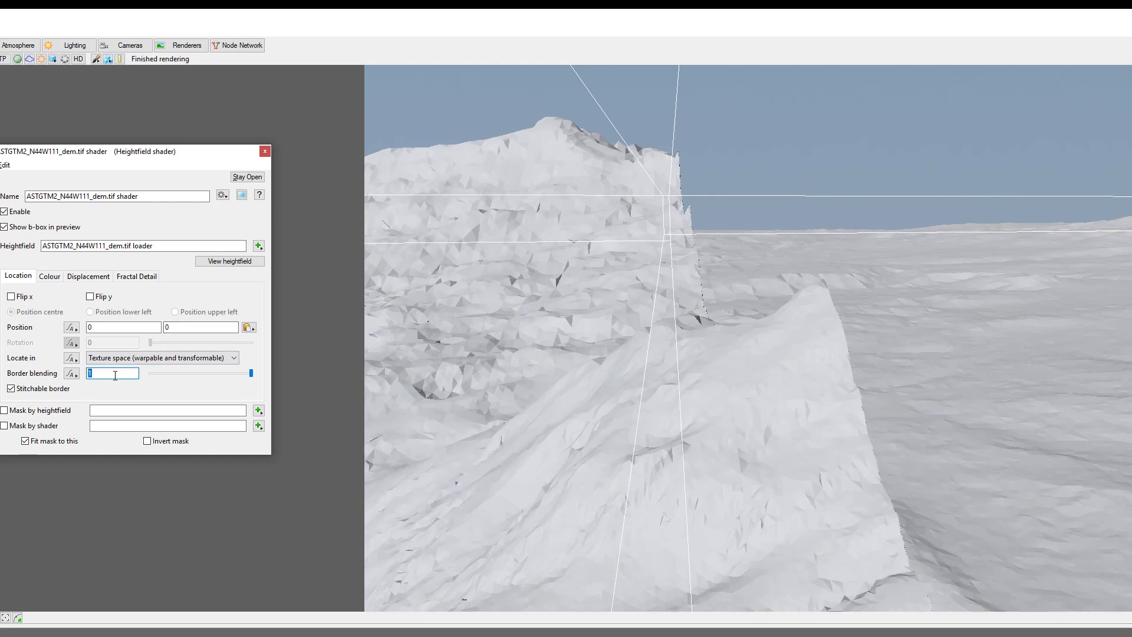
text(0.1)
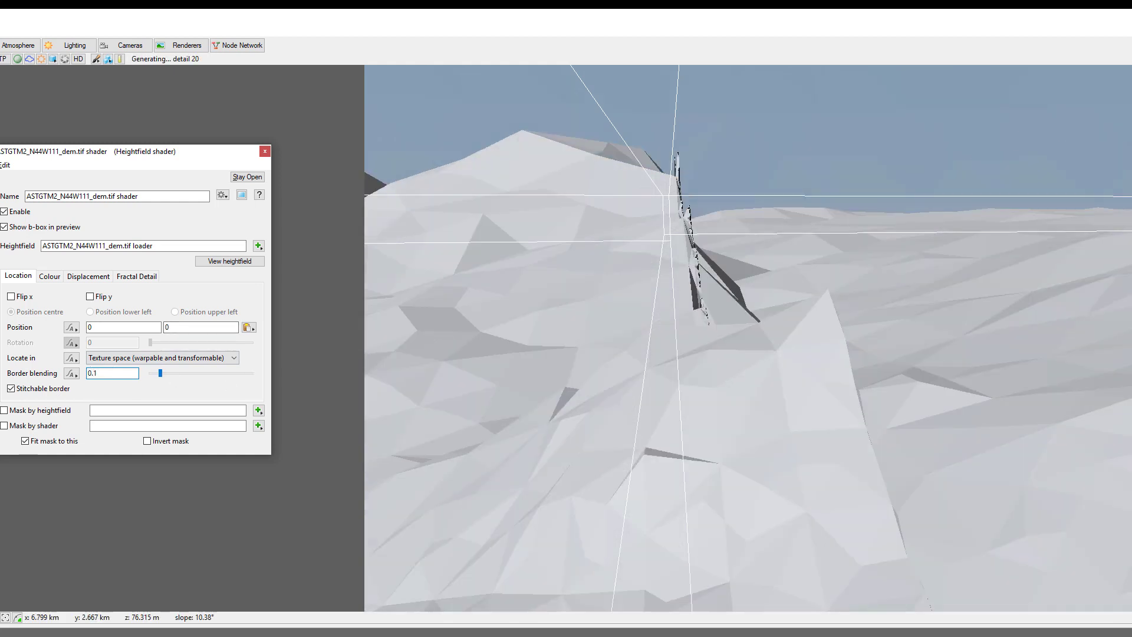
click(289, 167)
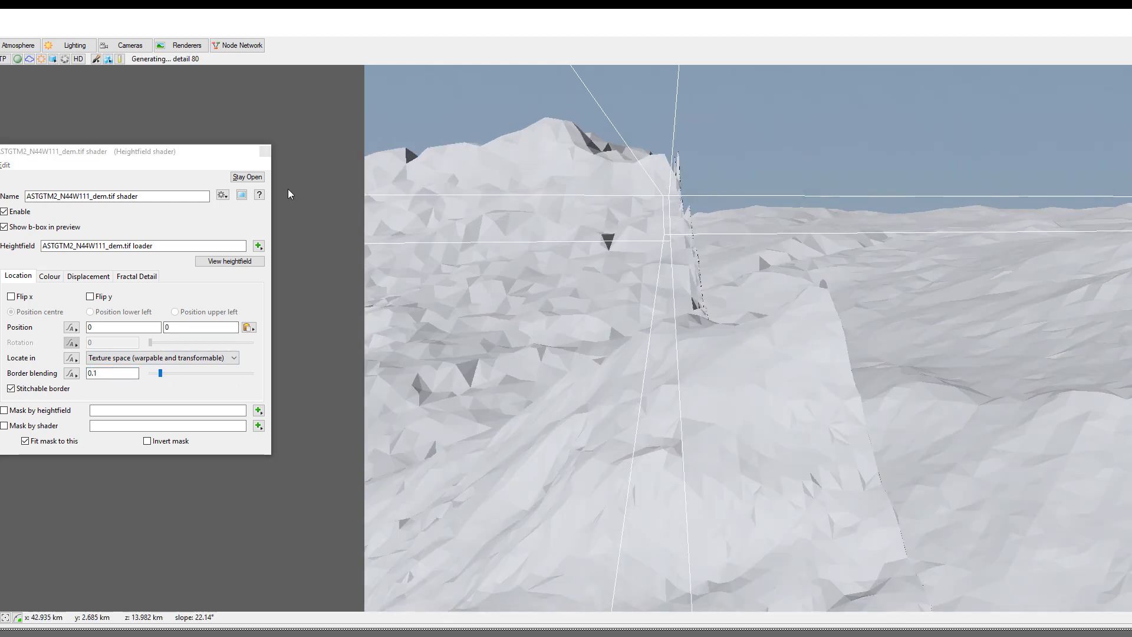
click(264, 151)
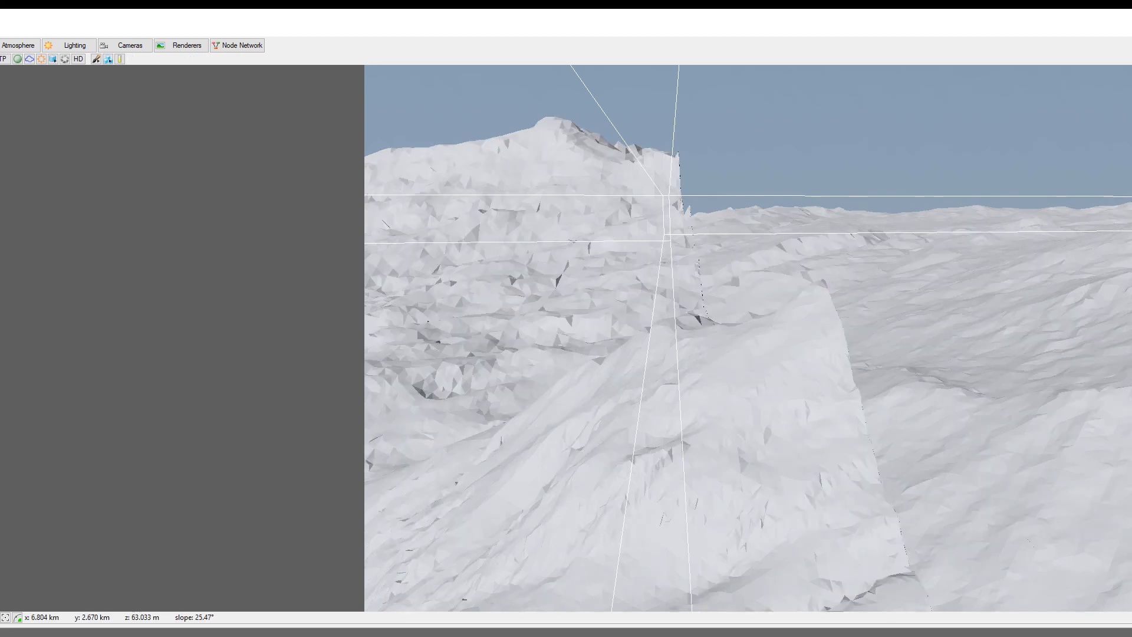
Step: Enter 0.1 border blending for the N45W111 shader and orbit the preview around the joined tiles
double_click(88, 373)
text(0.1)
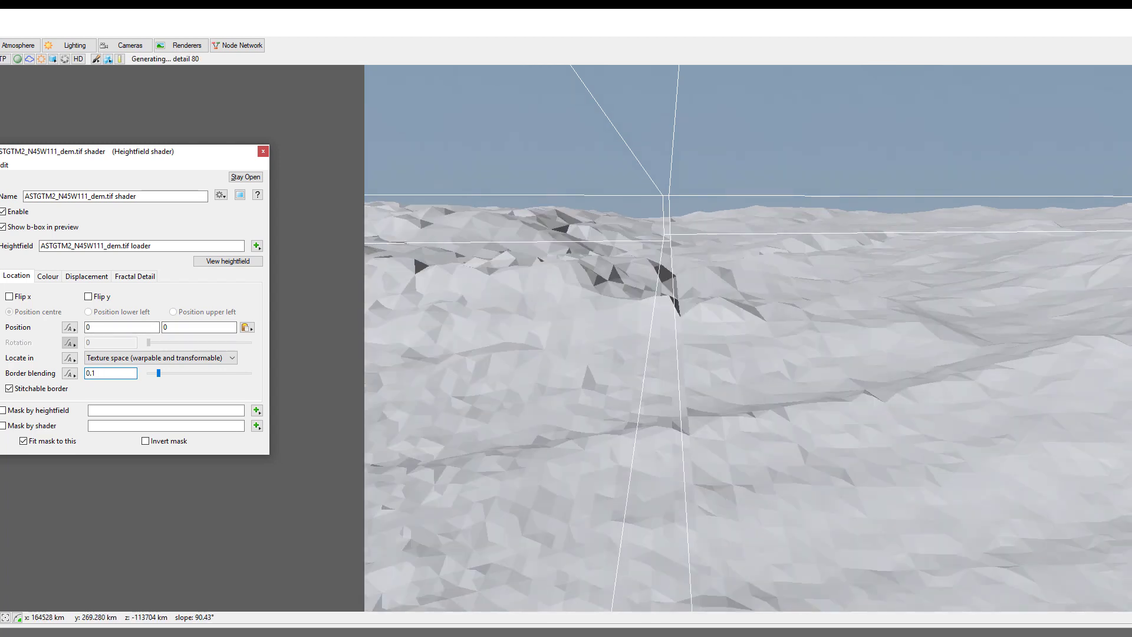
alt+drag(740, 278, 457, 191)
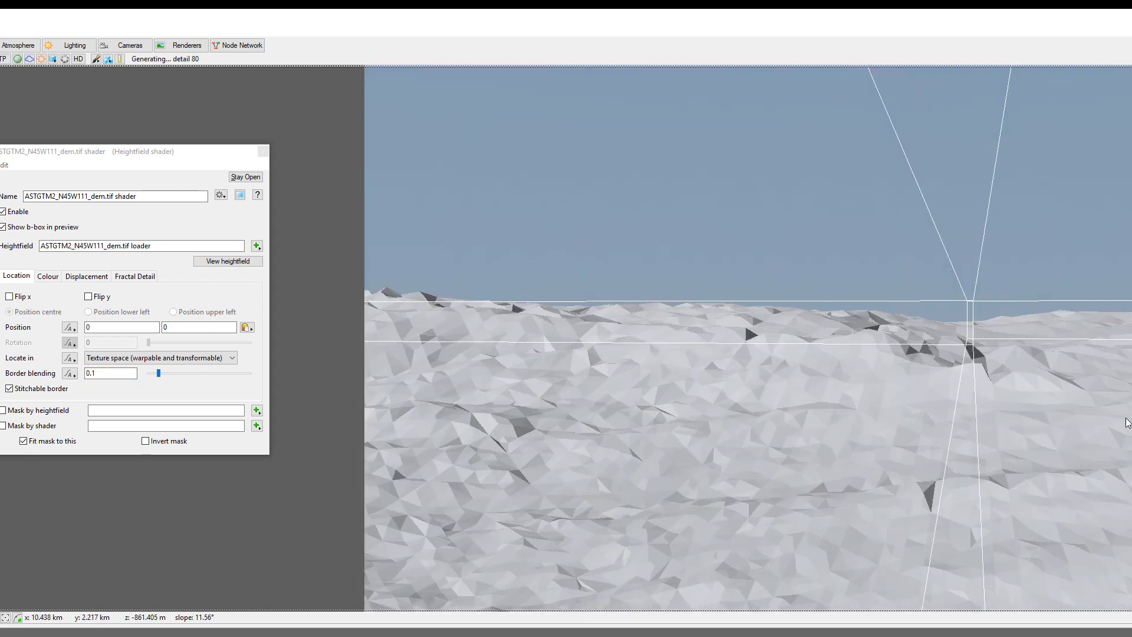
alt+drag(884, 434, 1131, 383)
alt+drag(999, 403, 842, 412)
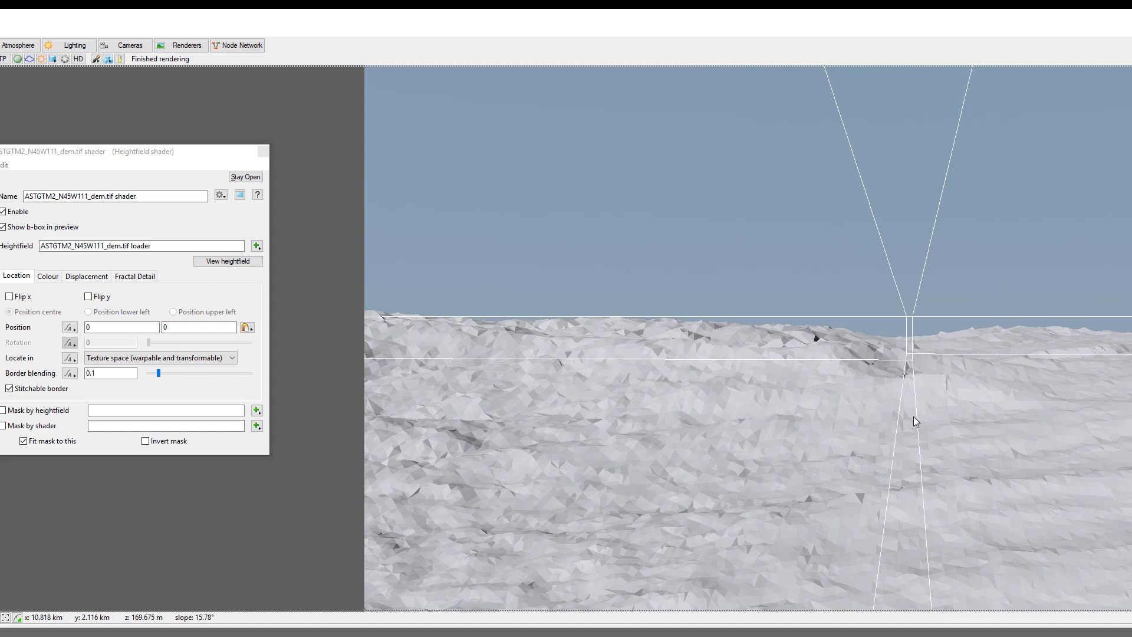
alt+drag(715, 380, 892, 401)
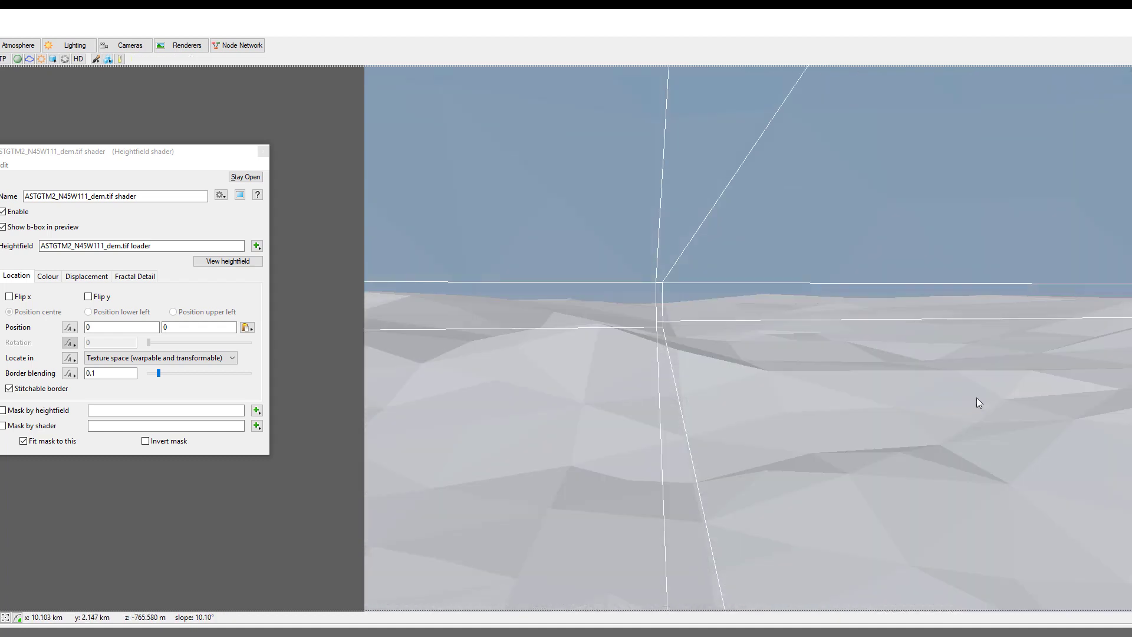
alt+right_drag(977, 396, 405, 466)
drag(407, 470, 1115, 293)
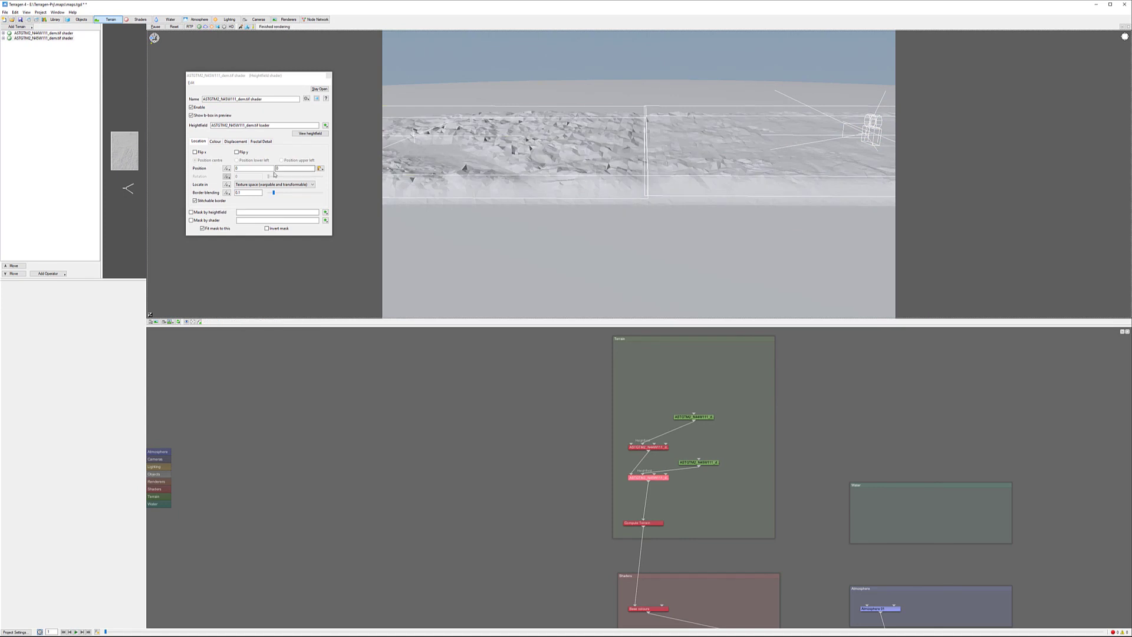
Step: Check the N44W111 loader's georeference info, then drag both heightfield shader nodes higher in the Terrain group
click(704, 419)
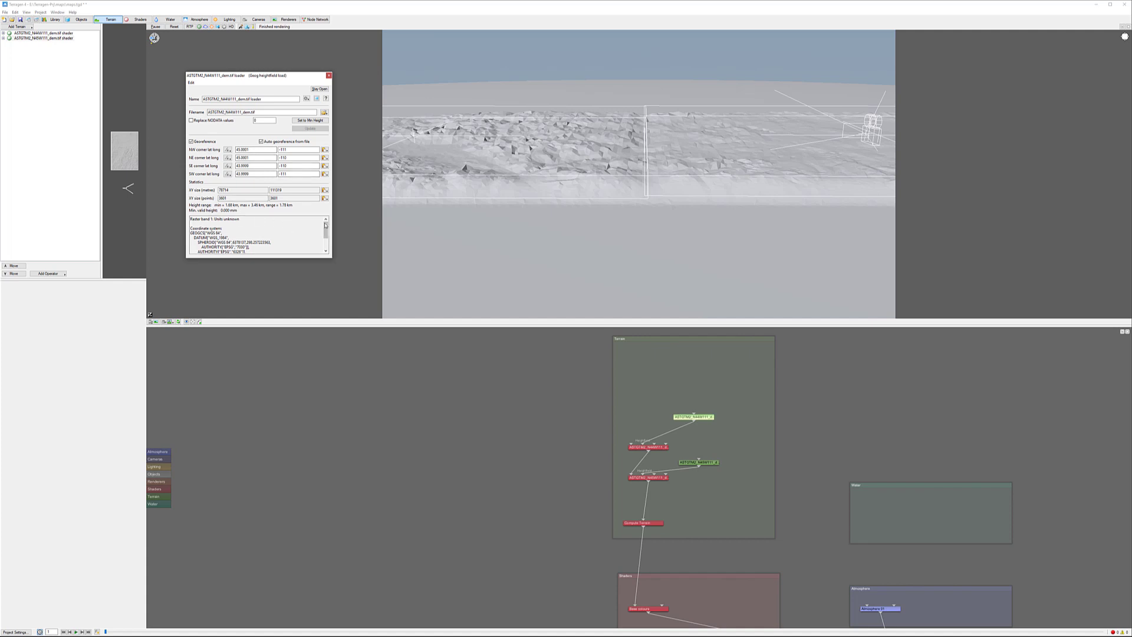
drag(326, 230, 326, 243)
drag(250, 238, 182, 206)
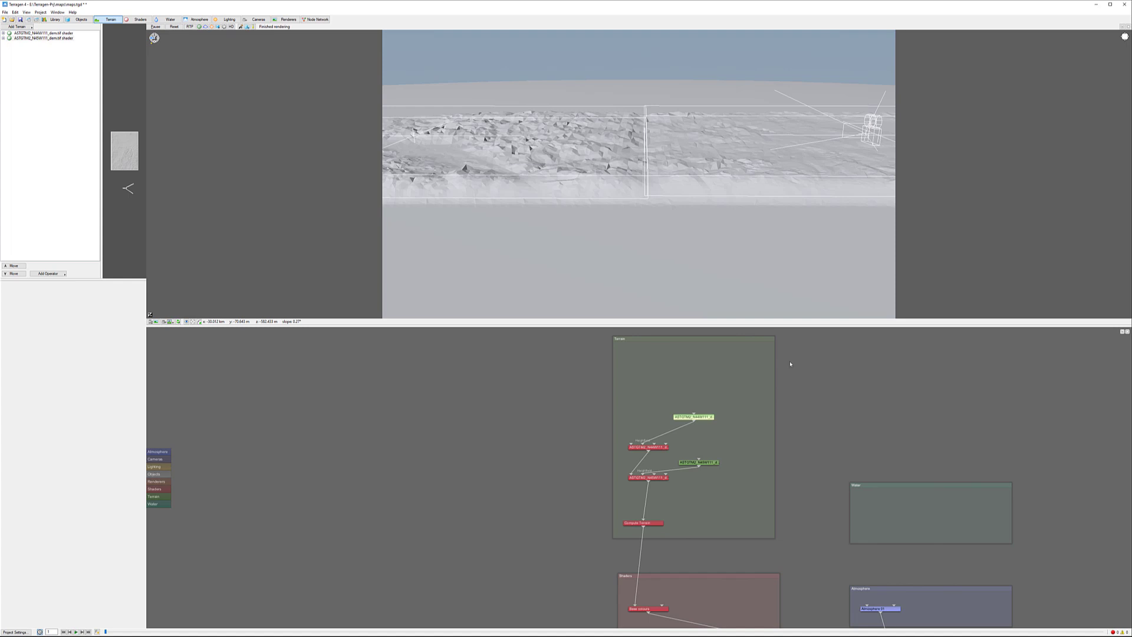
drag(648, 446, 643, 411)
drag(649, 472, 690, 380)
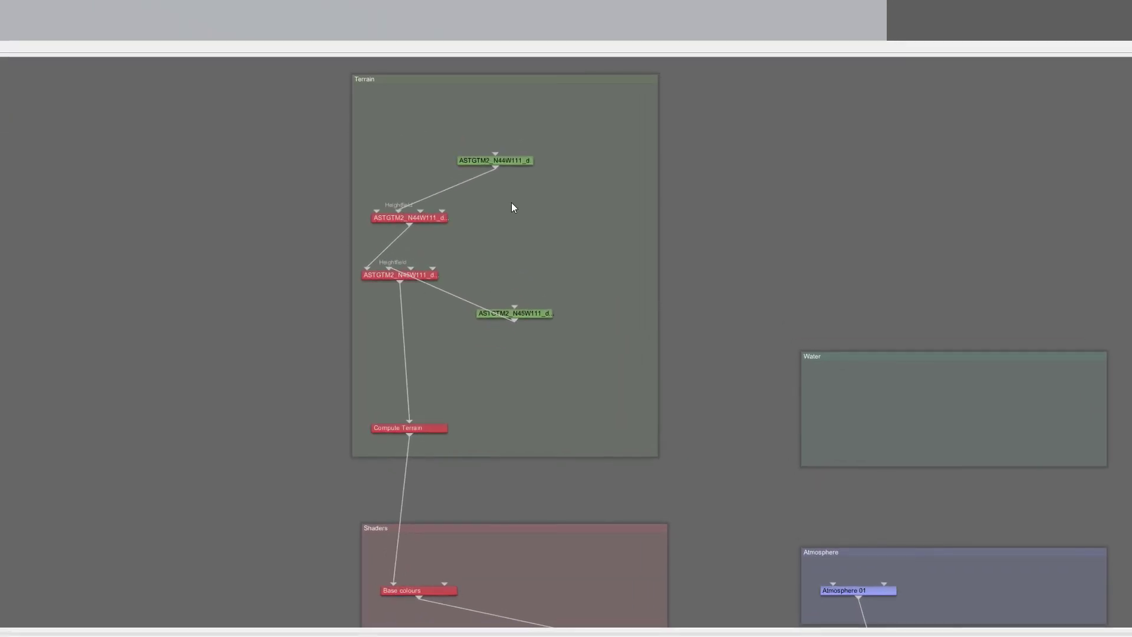
Step: Create a Heightfield adjust vertical node via Create Heightfield Operator and position it in the network
right_click(512, 197)
mouse_move(615, 347)
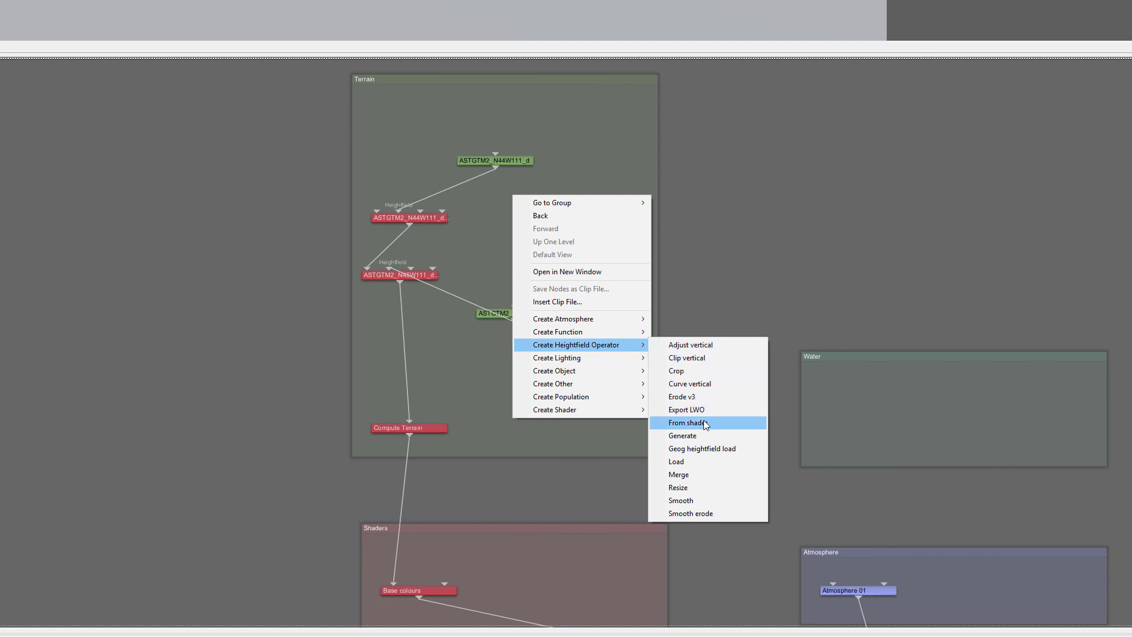
click(690, 345)
mouse_move(529, 197)
mouse_down()
mouse_move(553, 202)
mouse_move(546, 208)
mouse_up()
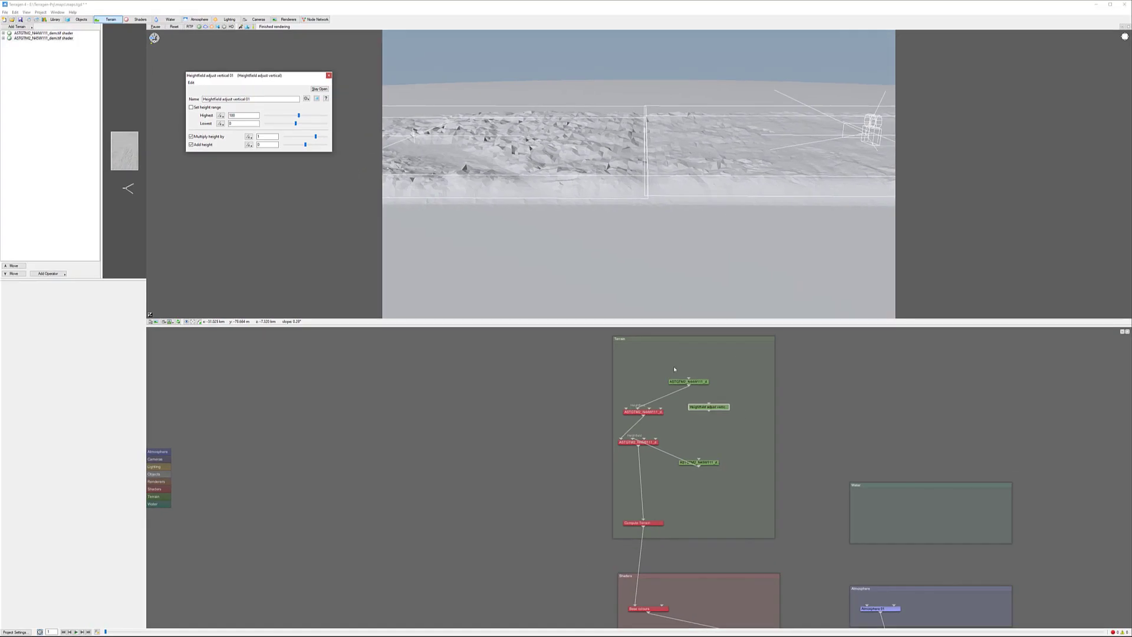
Step: Close the adjust vertical settings, rearrange the N45W111 nodes, and delete the Heightfield adjust vertical node
drag(252, 78, 421, 169)
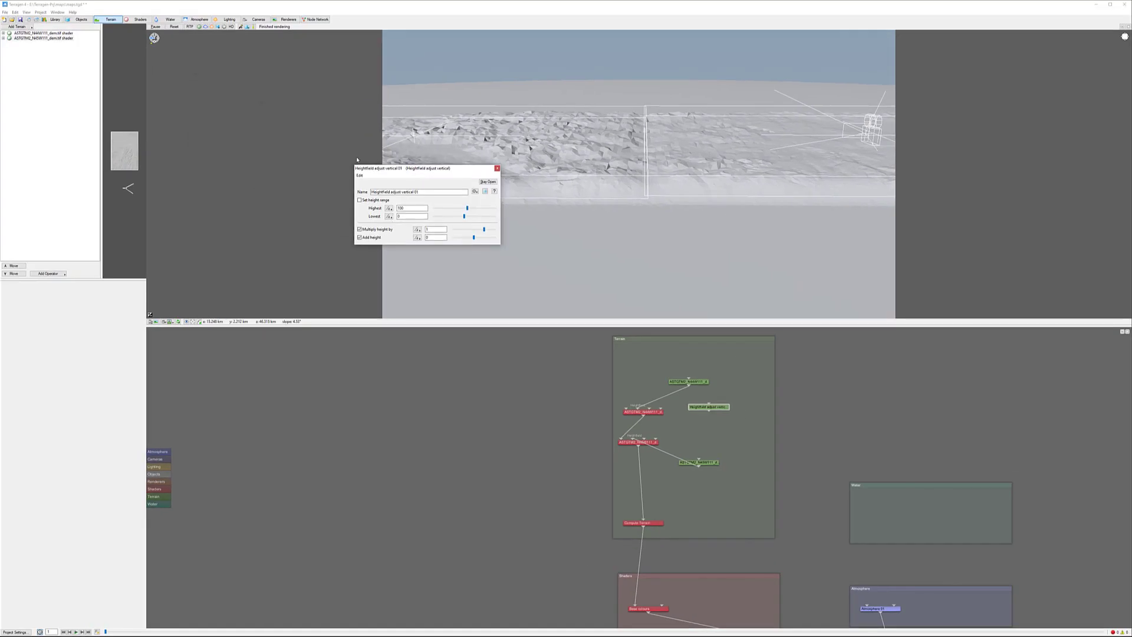
click(409, 216)
click(498, 169)
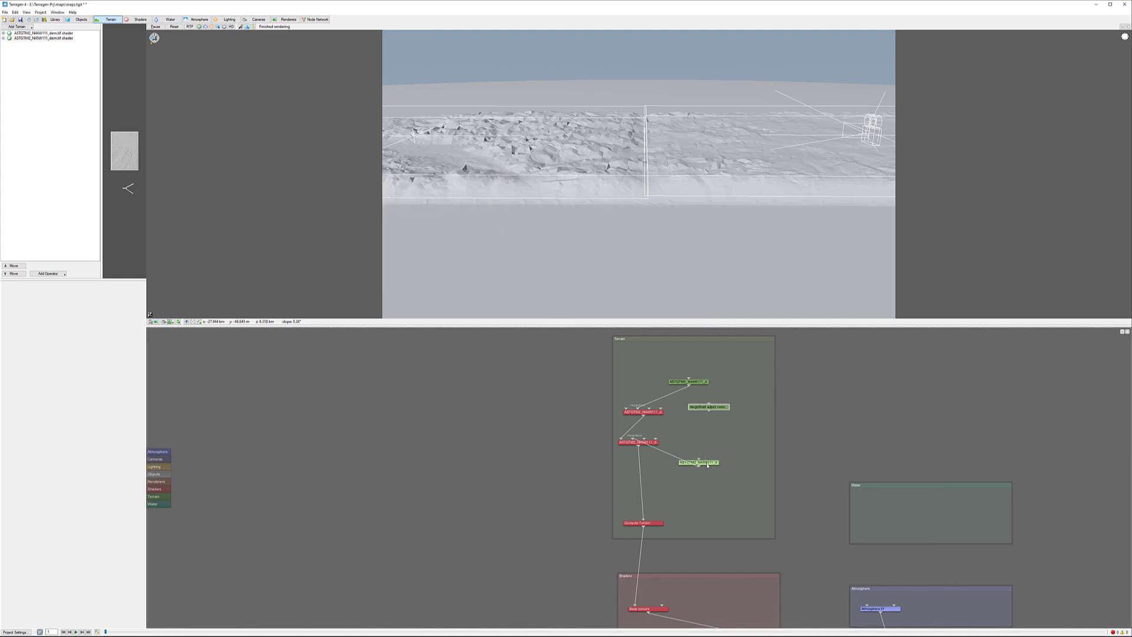
drag(707, 465, 699, 443)
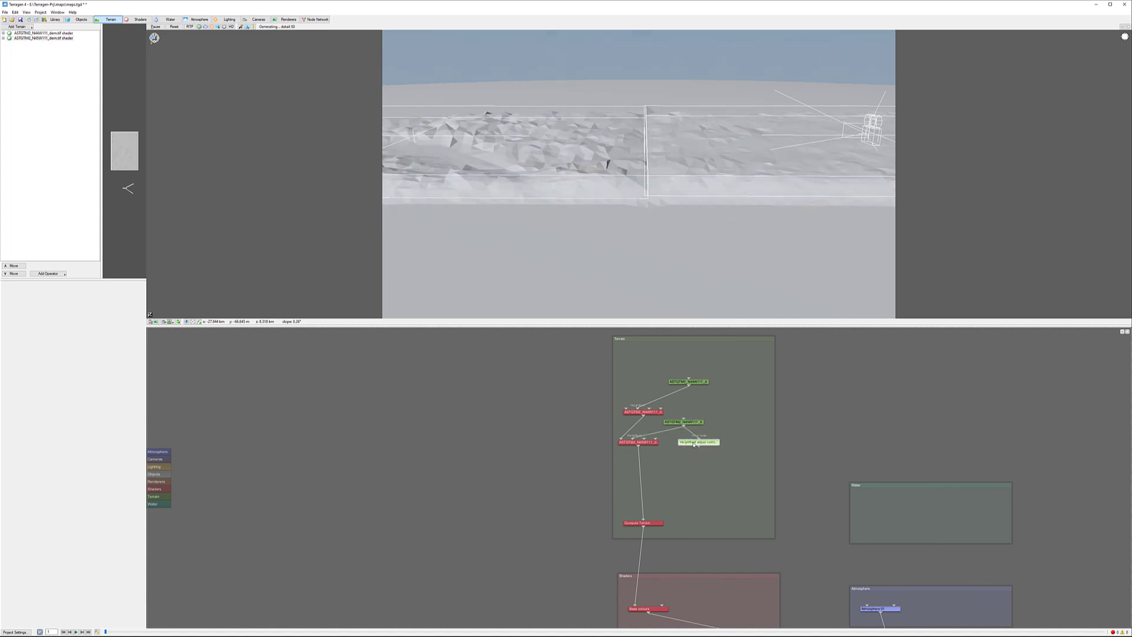
key(Delete)
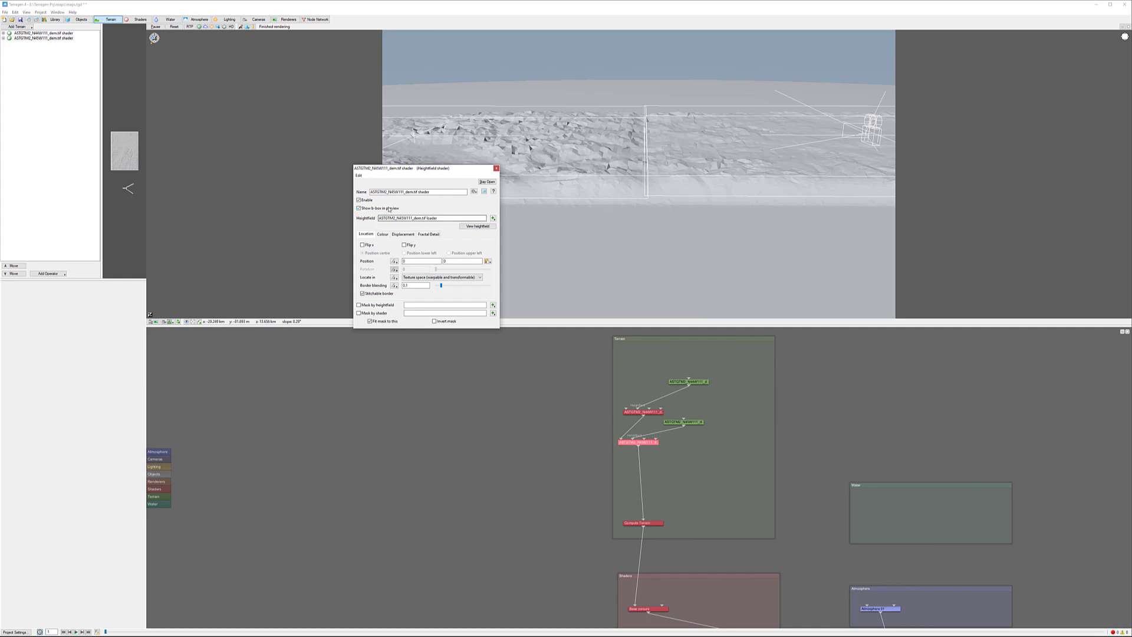
click(430, 234)
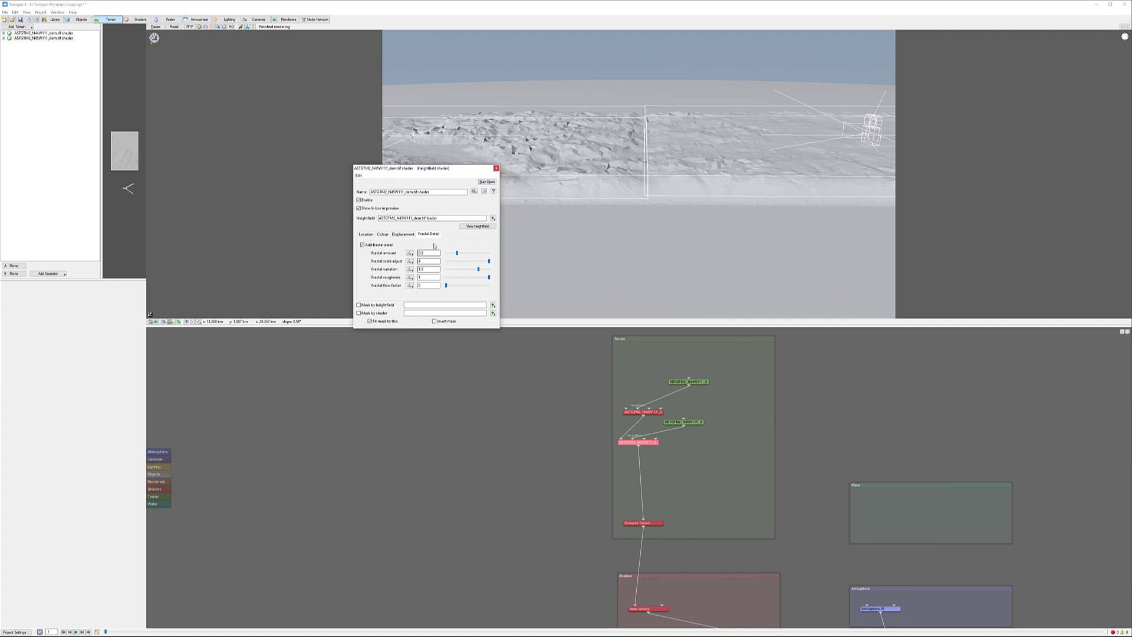
click(496, 169)
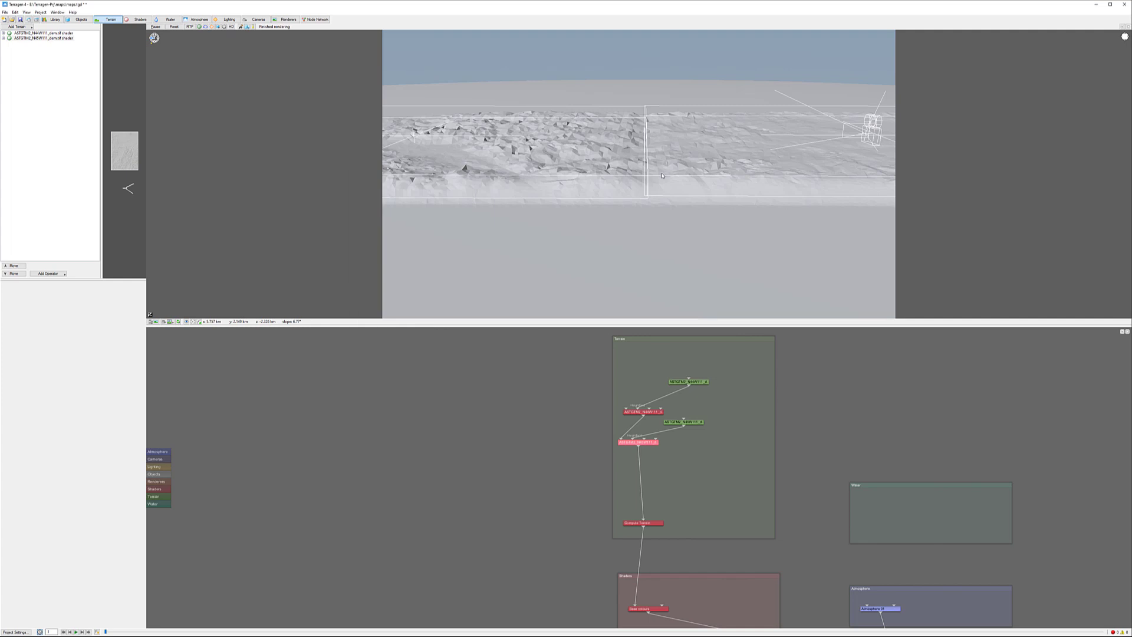